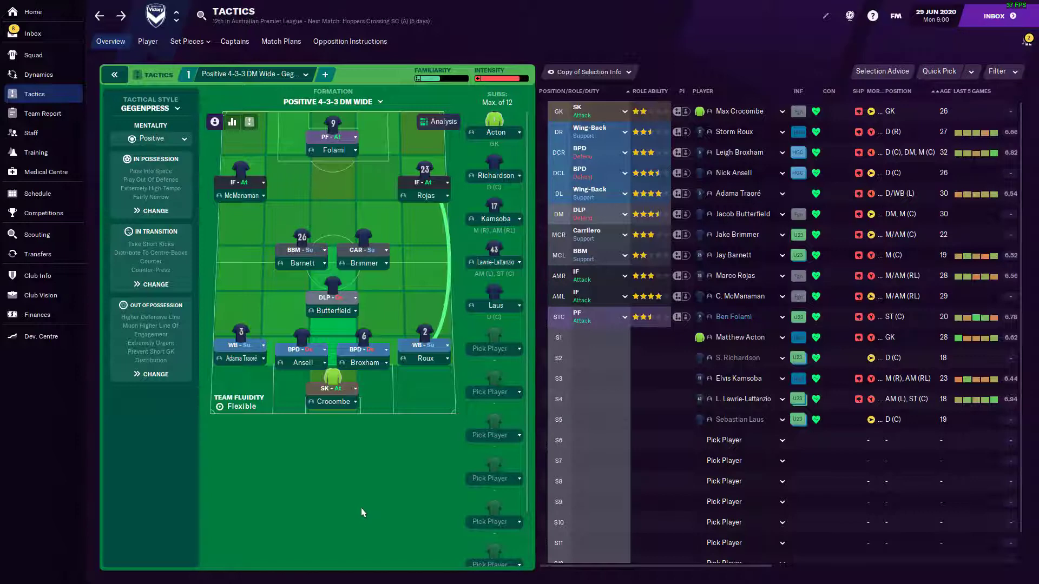
Look at the S3 substitute's player profile and browse the Australian Premier League and Australian Championship overview pages.
double_click(689, 373)
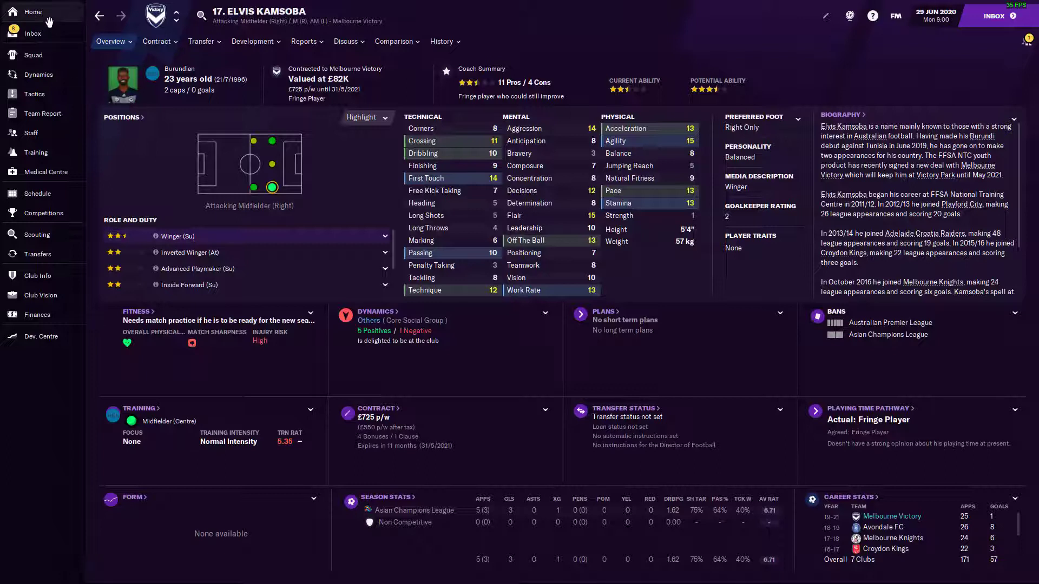
click(43, 213)
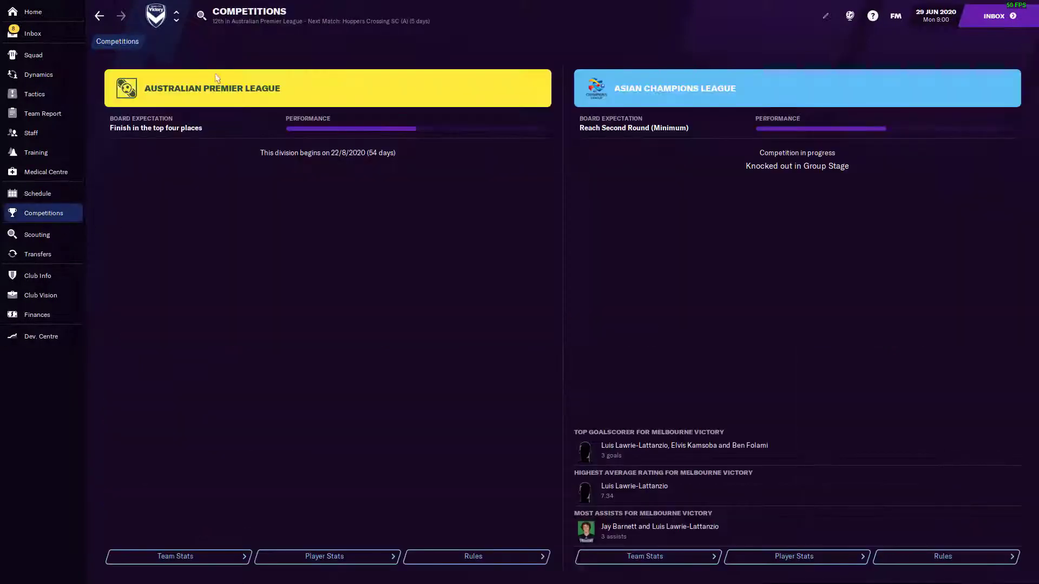
click(214, 96)
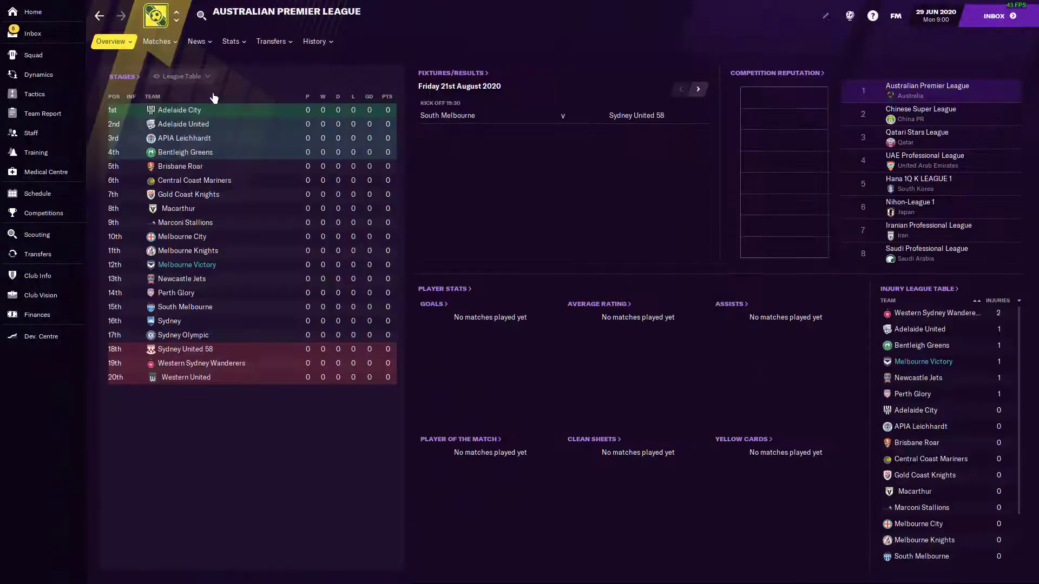
click(176, 20)
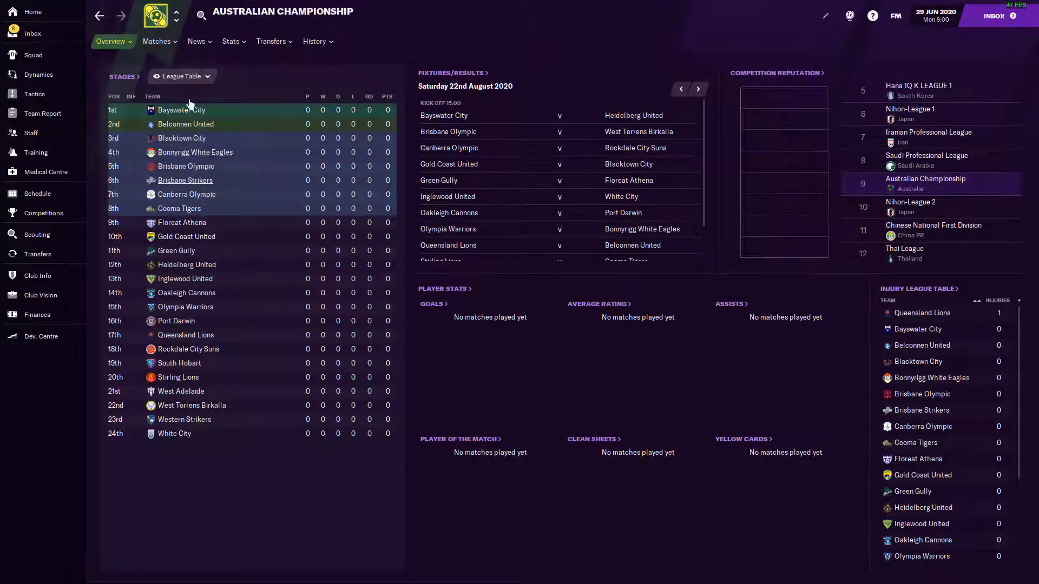
click(178, 17)
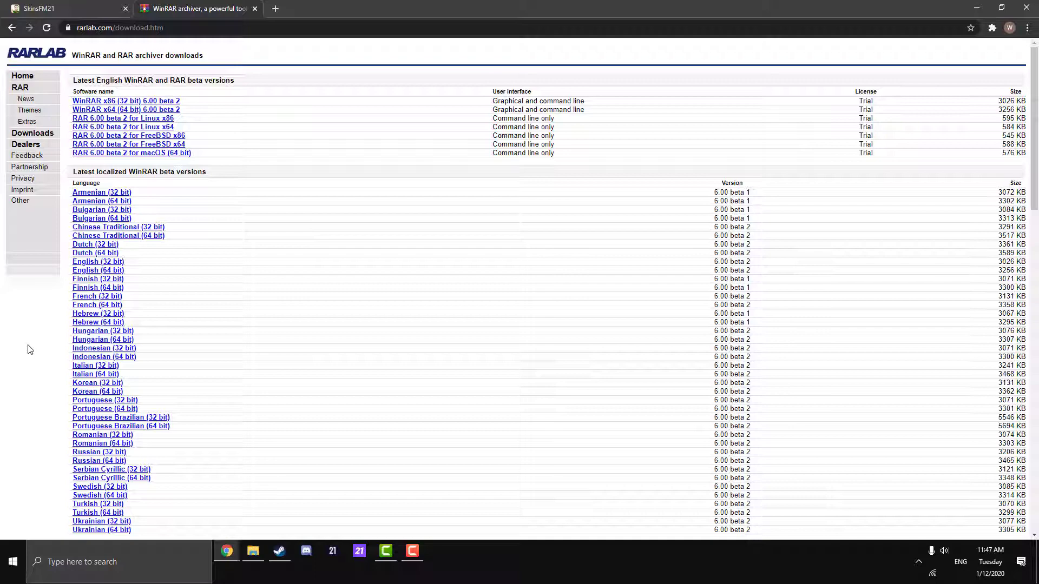
Look through the WinRAR download listings on the RARLAB page in the browser.
scroll(96, 330, down, 4)
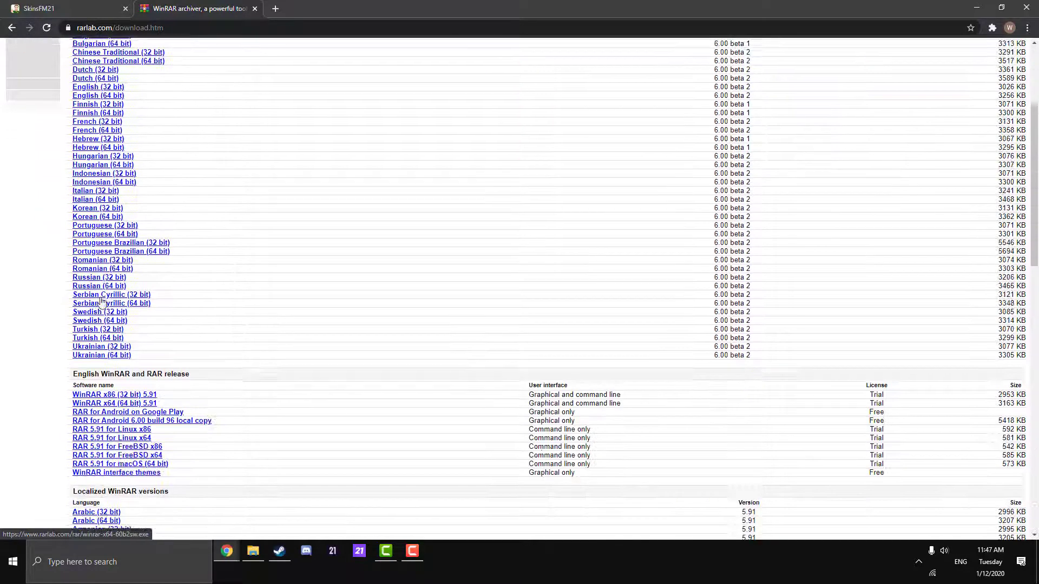
scroll(136, 321, up, 3)
scroll(136, 321, up, 1)
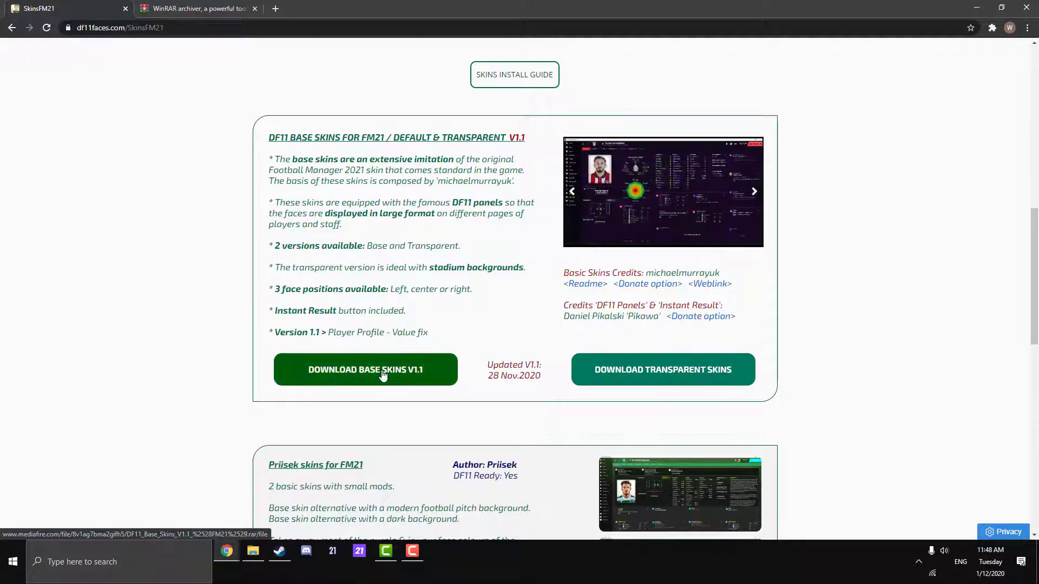
Download the DF11 Base Skins V1.1 (FM21) archive from the FM21 skins page through MediaFire.
click(383, 374)
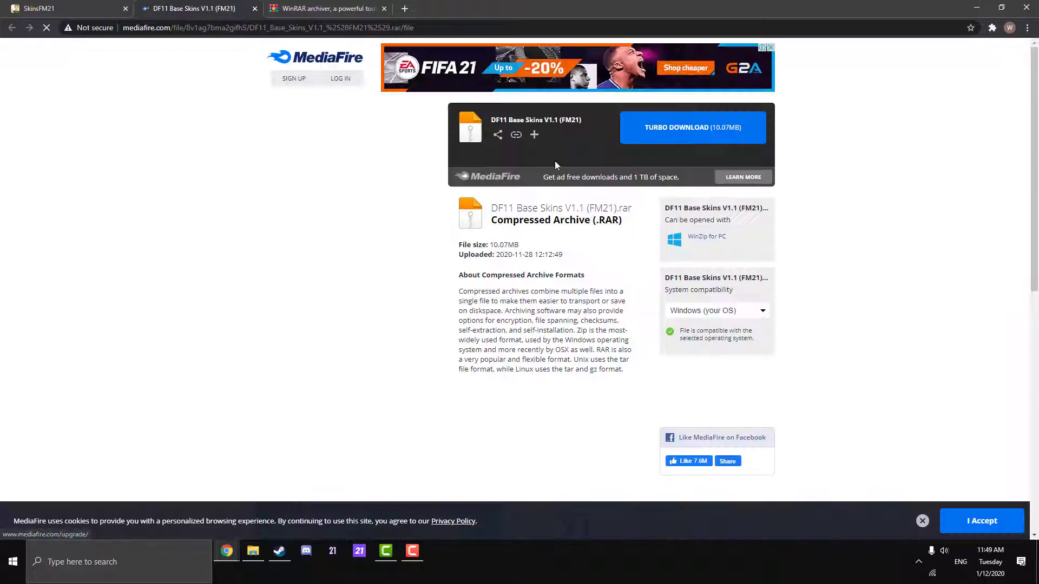
click(677, 131)
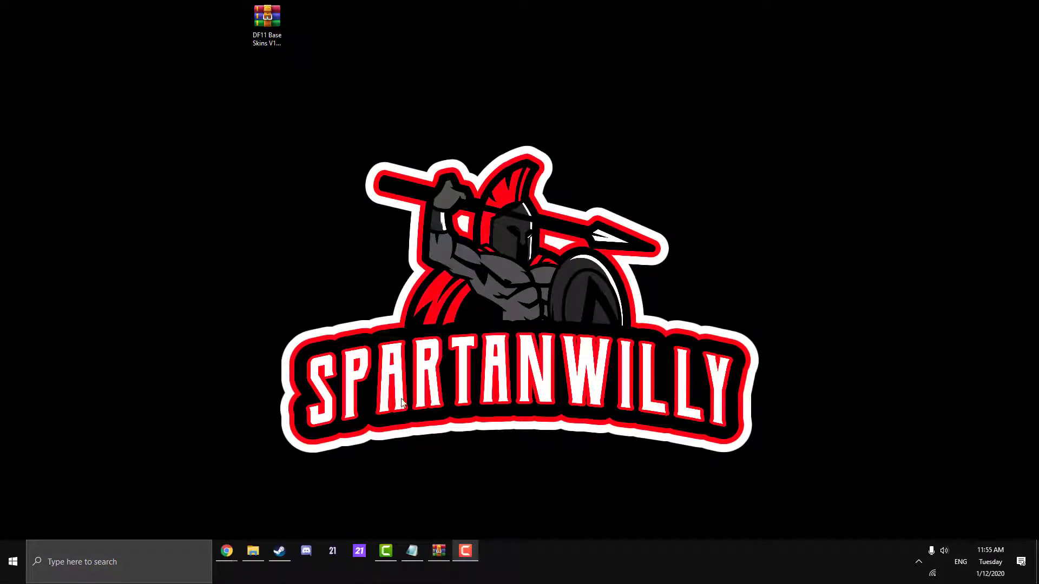
In File Explorer, enter the folder path C:\Users\*User*\Documents\Sports Interactive\Football Manager 2021.
click(254, 549)
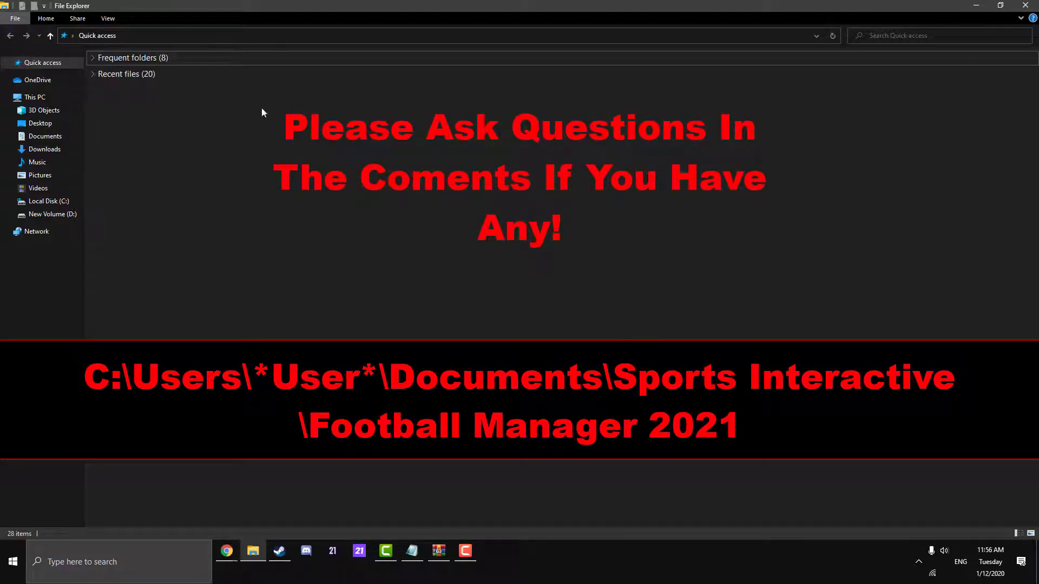
click(165, 36)
text(C:\Users\*User*\Documents\Sports Interactive\Football Manager 2021)
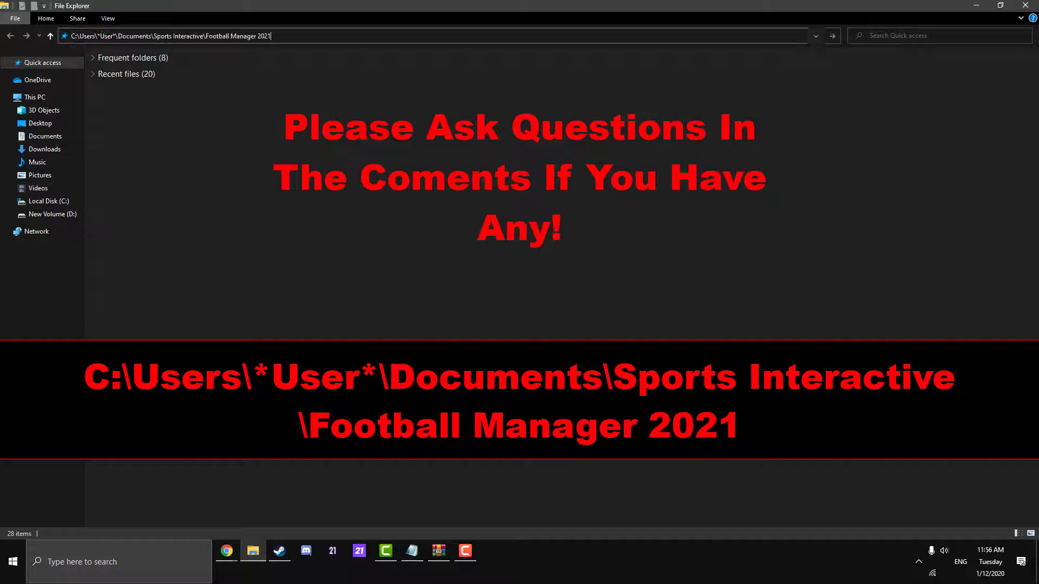
Replace the *User* placeholder in the path with Admin and go to the Football Manager 2021 folder.
click(115, 35)
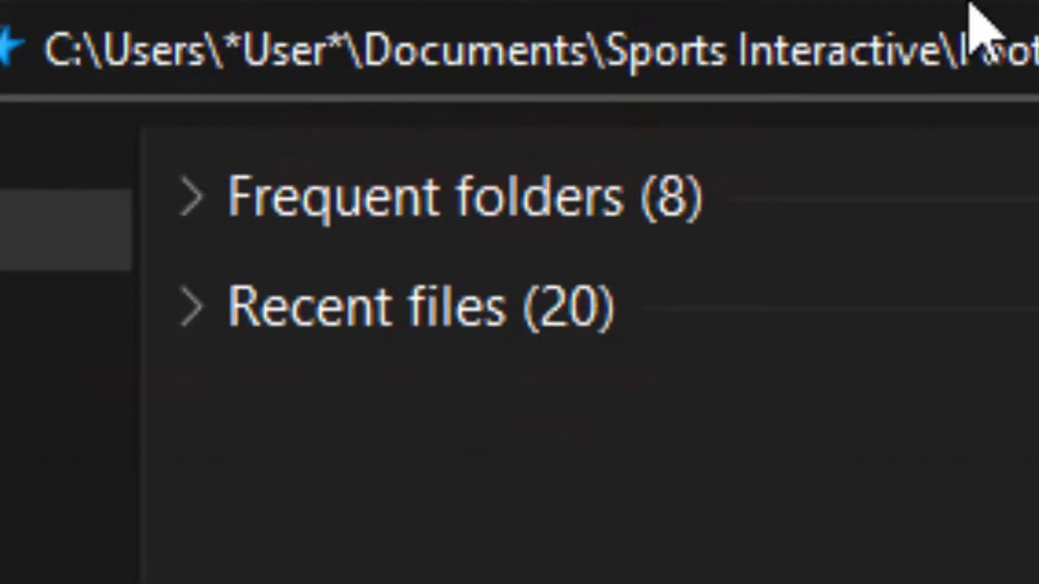
key(BackSpace)
key(BackSpace)
key(BackSpace)
key(BackSpace)
key(BackSpace)
key(BackSpace)
text(Adm)
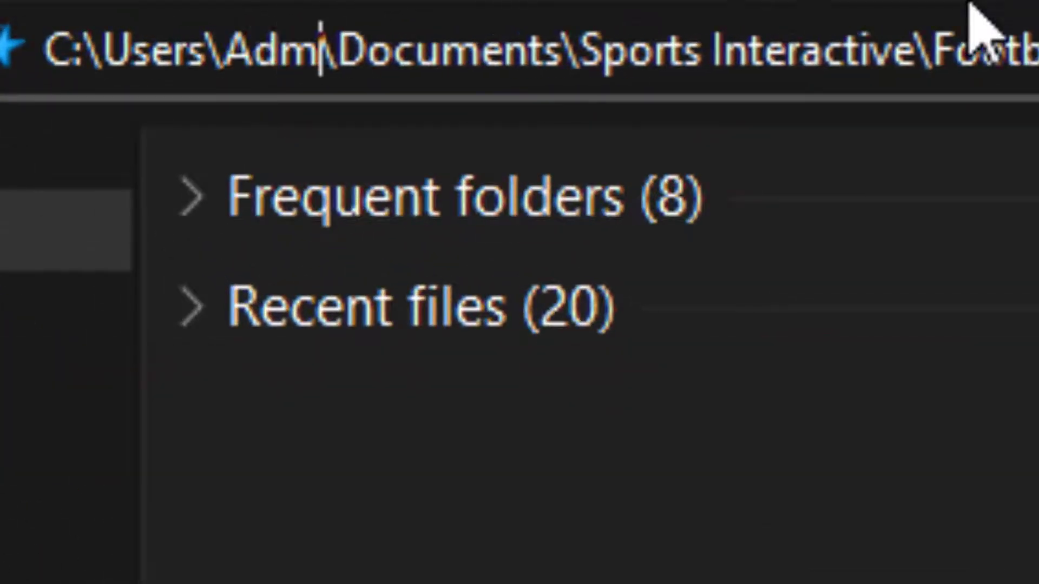
text(in)
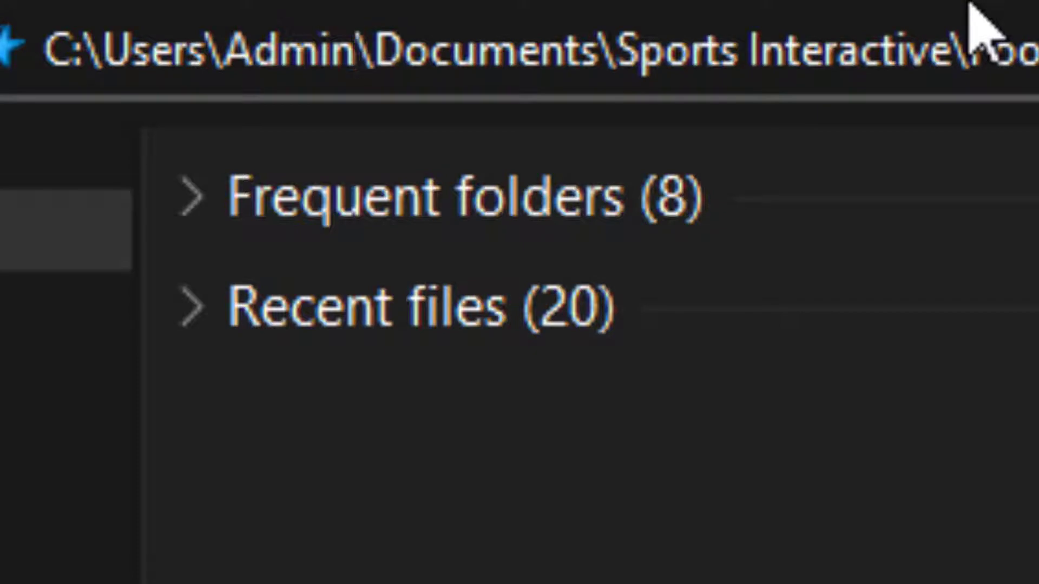
key(Return)
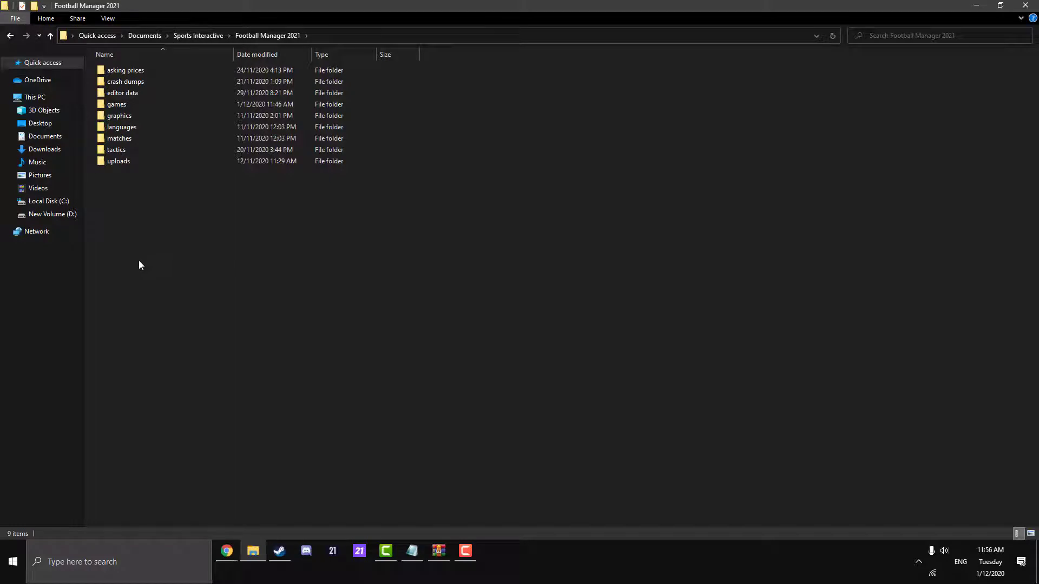
Create a folder named skins inside the Football Manager 2021 folder and open it.
right_click(139, 261)
mouse_move(204, 402)
click(289, 404)
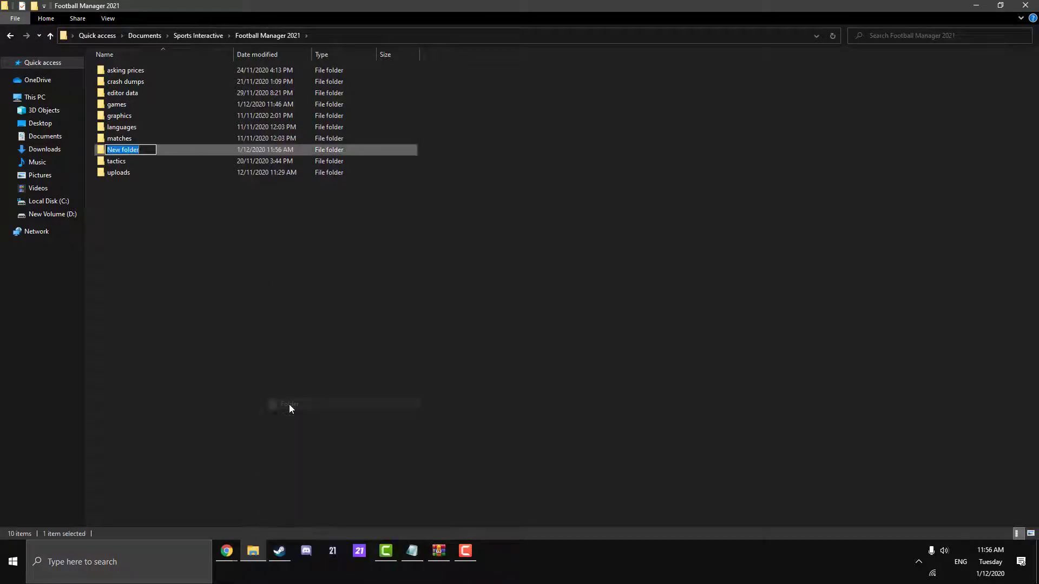
text(skins)
key(Return)
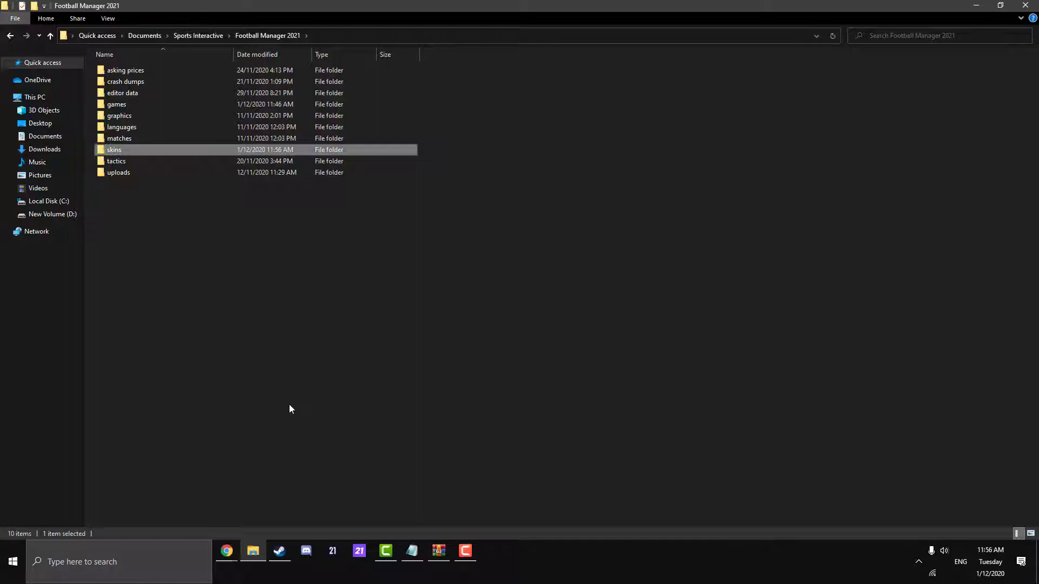
double_click(122, 148)
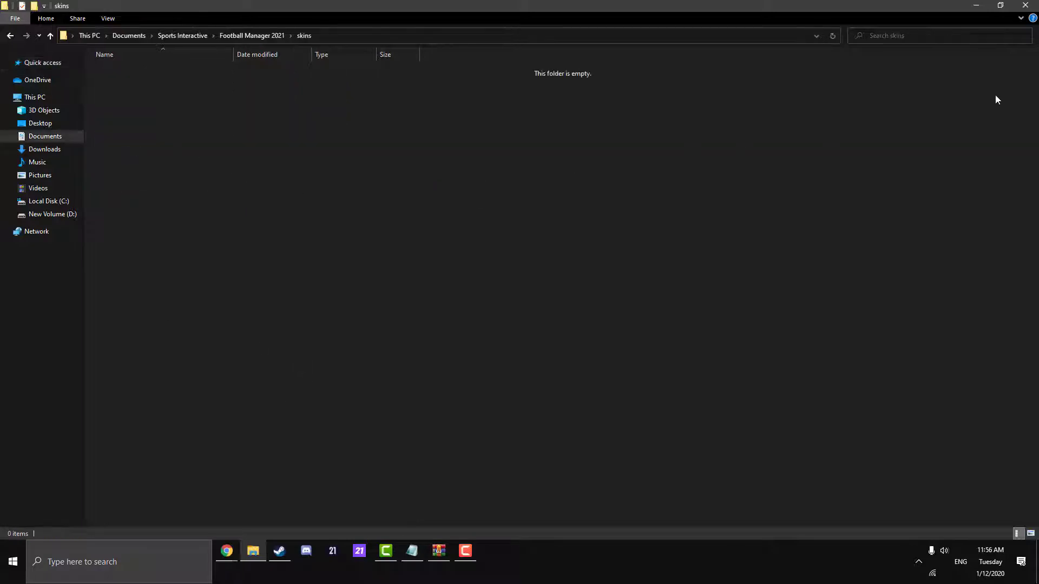
Open the DF11 Base Skins archive from the desktop, dismiss the licence notice, and select all its folders and images.
click(976, 6)
double_click(266, 33)
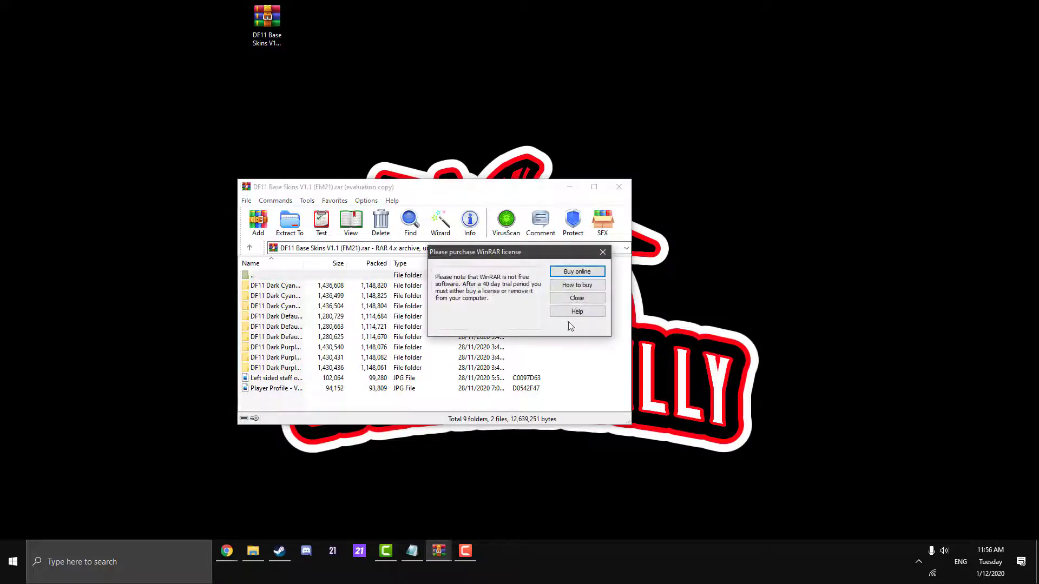
click(575, 300)
click(408, 285)
shift+click(357, 388)
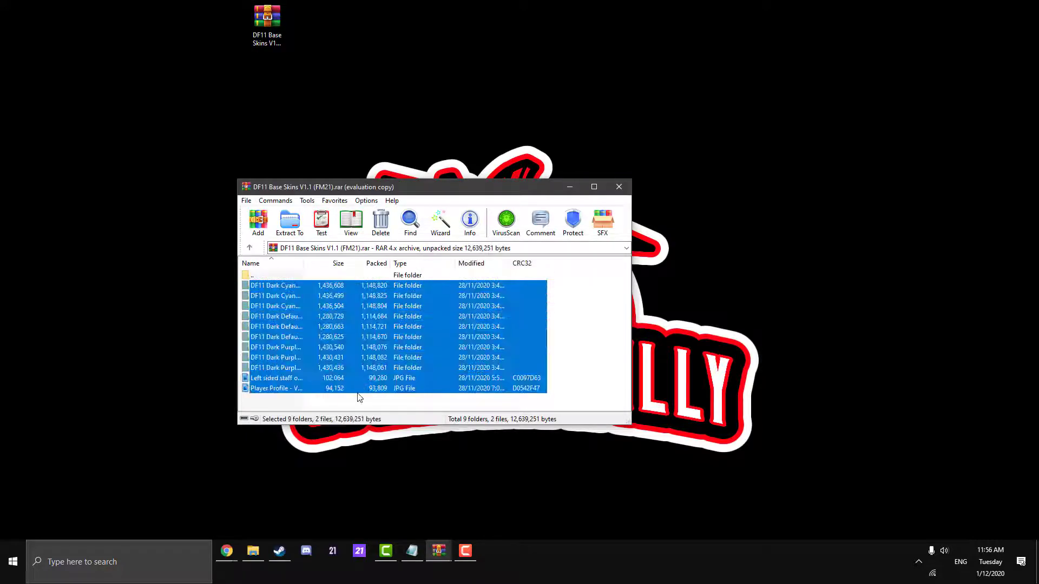
Extract the selected archive contents into the empty skins folder in File Explorer.
click(254, 551)
mouse_move(443, 549)
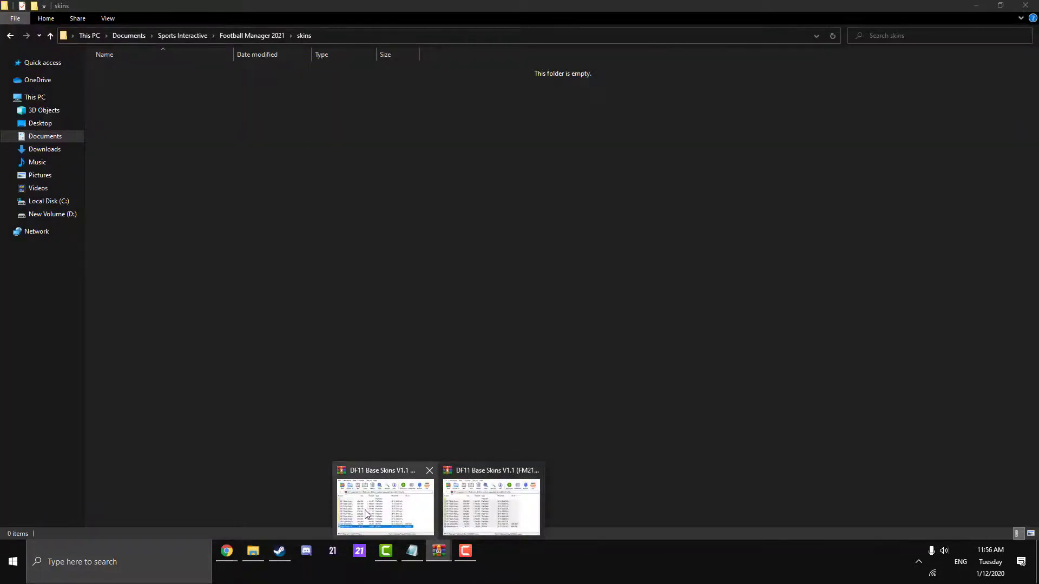
click(463, 527)
click(877, 159)
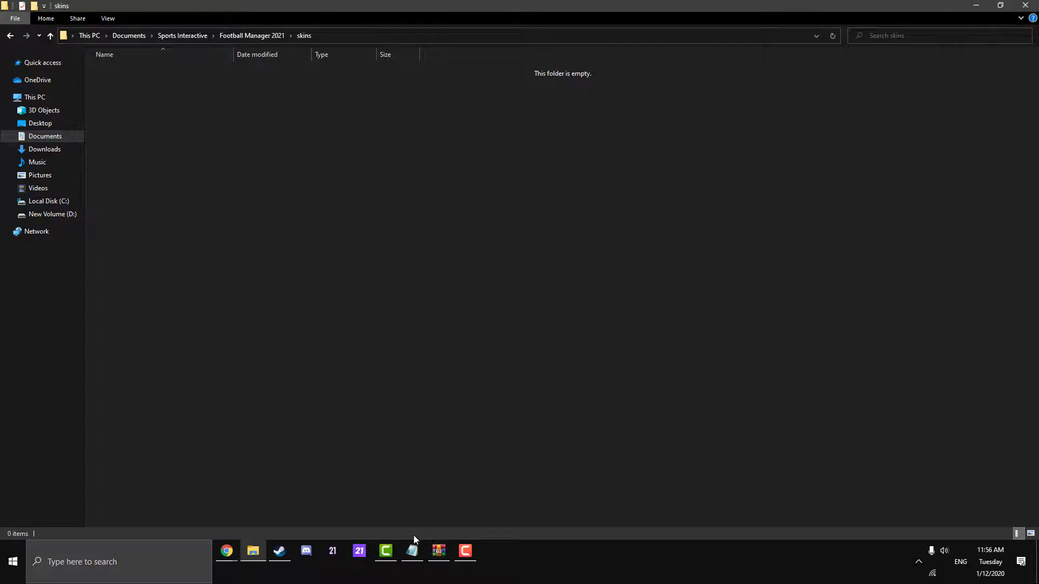
click(439, 551)
drag(490, 380, 229, 343)
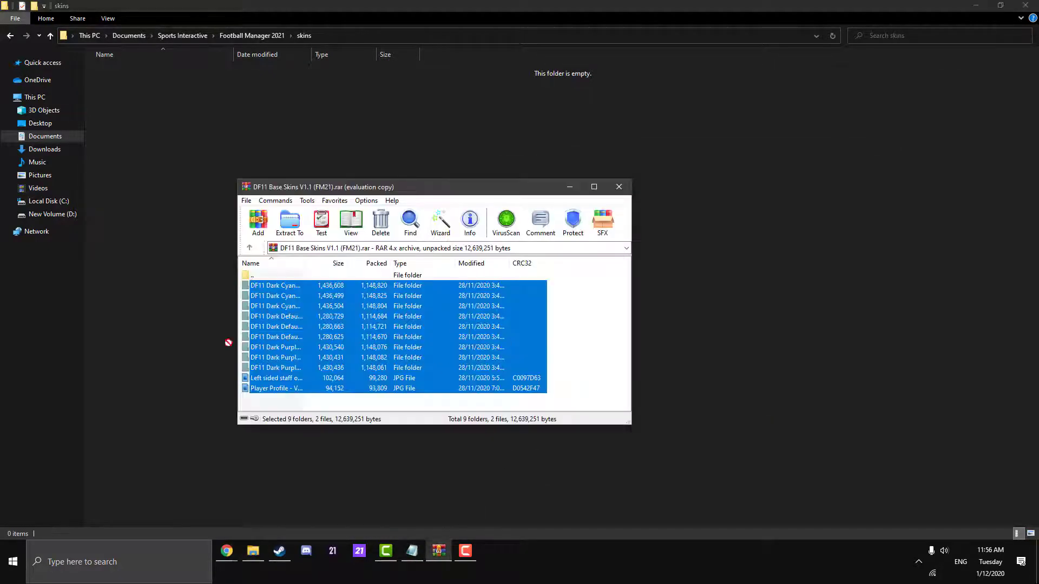
click(592, 281)
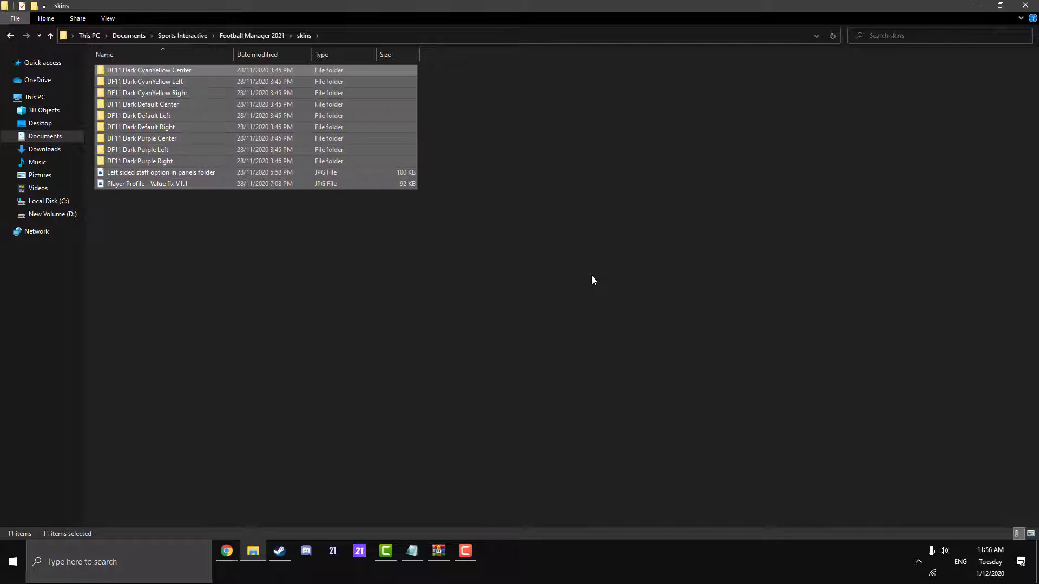
click(130, 190)
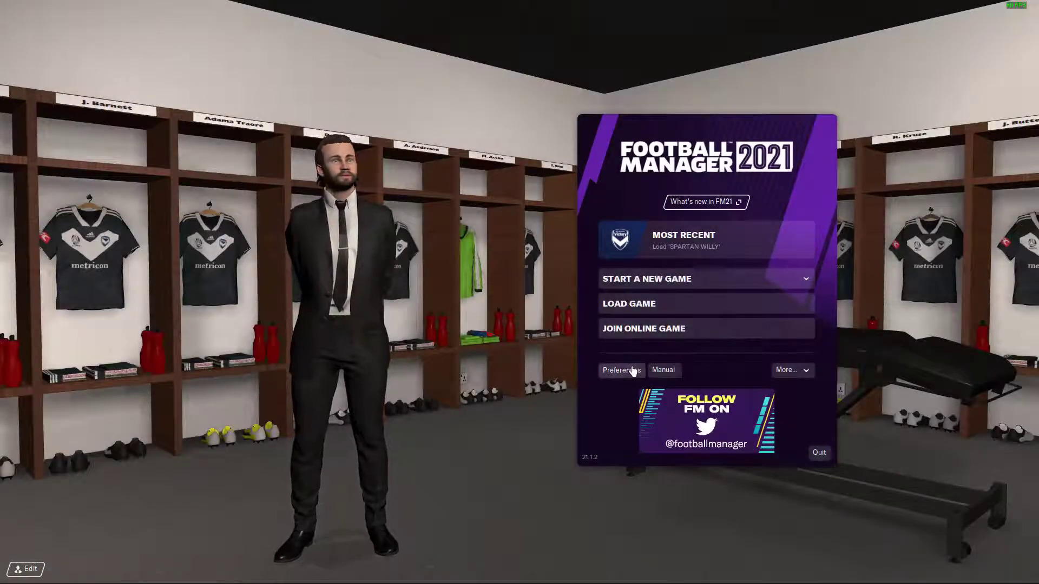
From the Football Manager 2021 start screen, view the available skins in the advanced Interface preferences without changing the selection.
click(633, 371)
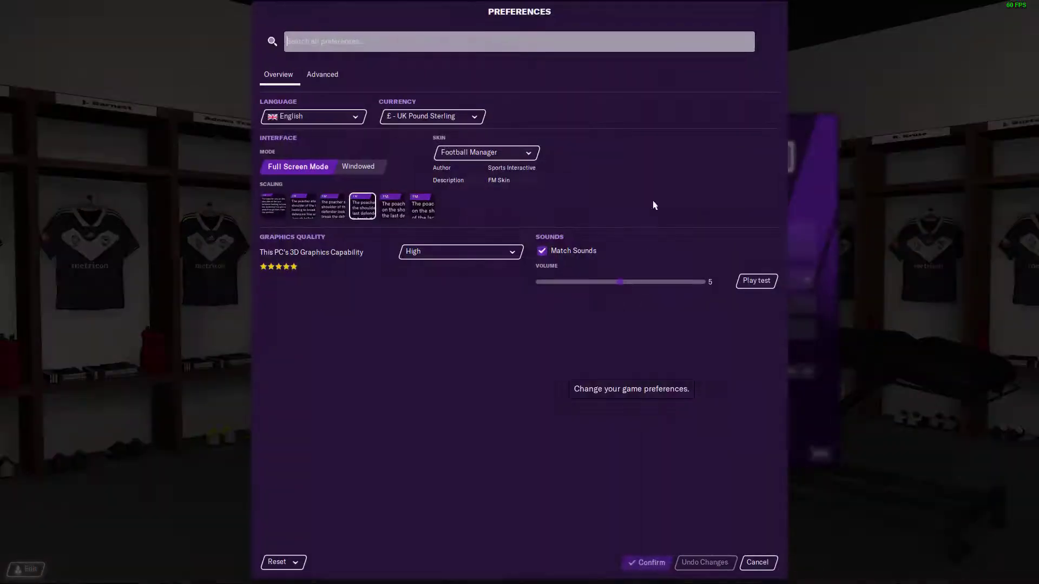
click(327, 85)
click(724, 81)
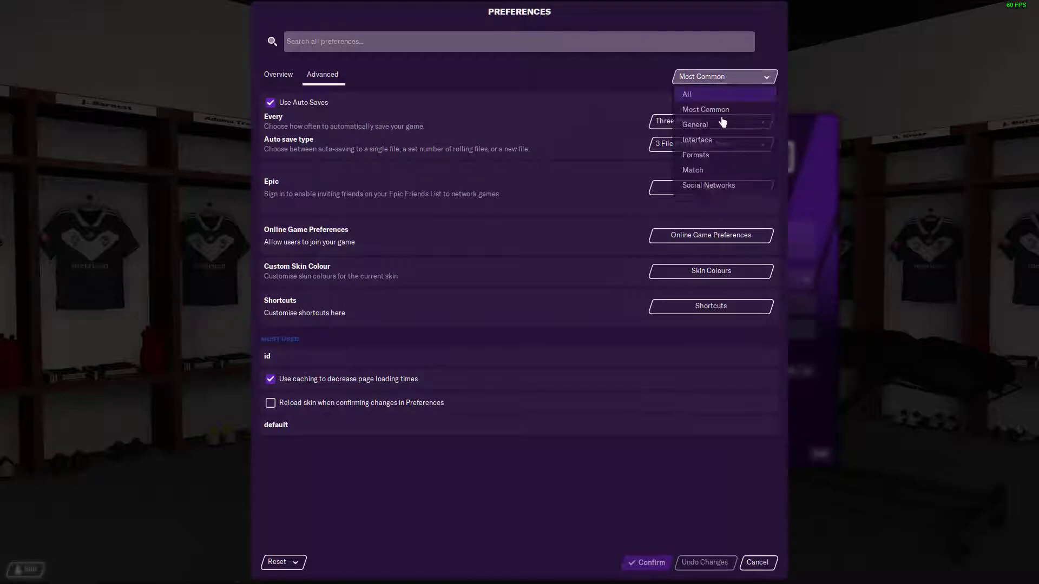
click(697, 139)
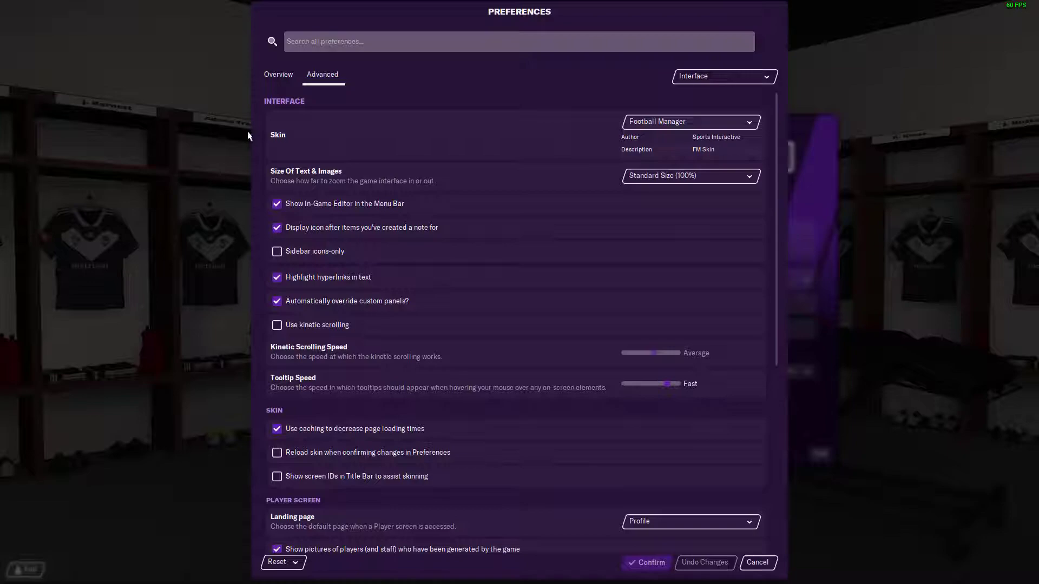
click(673, 123)
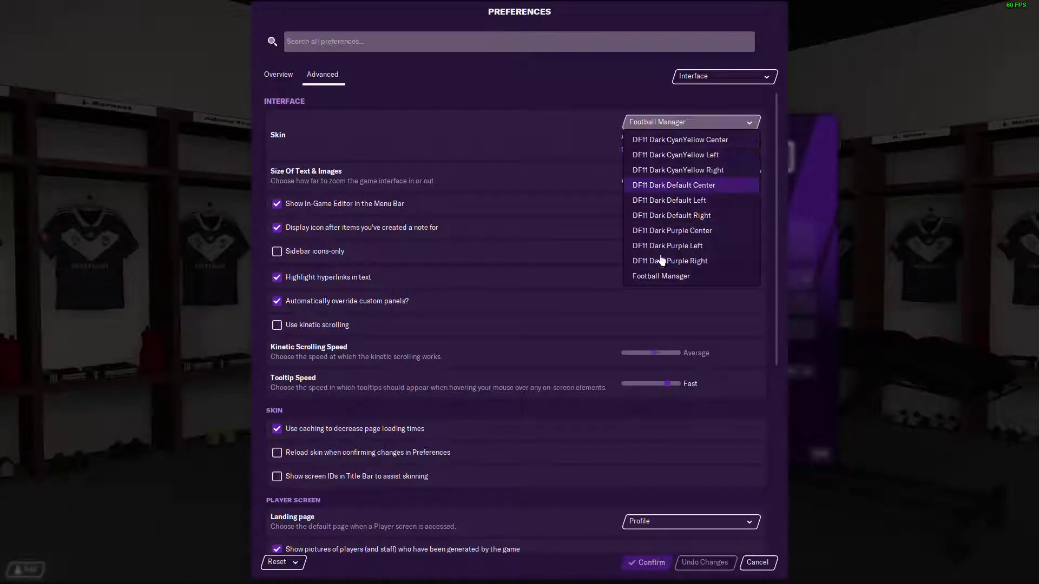
key(Escape)
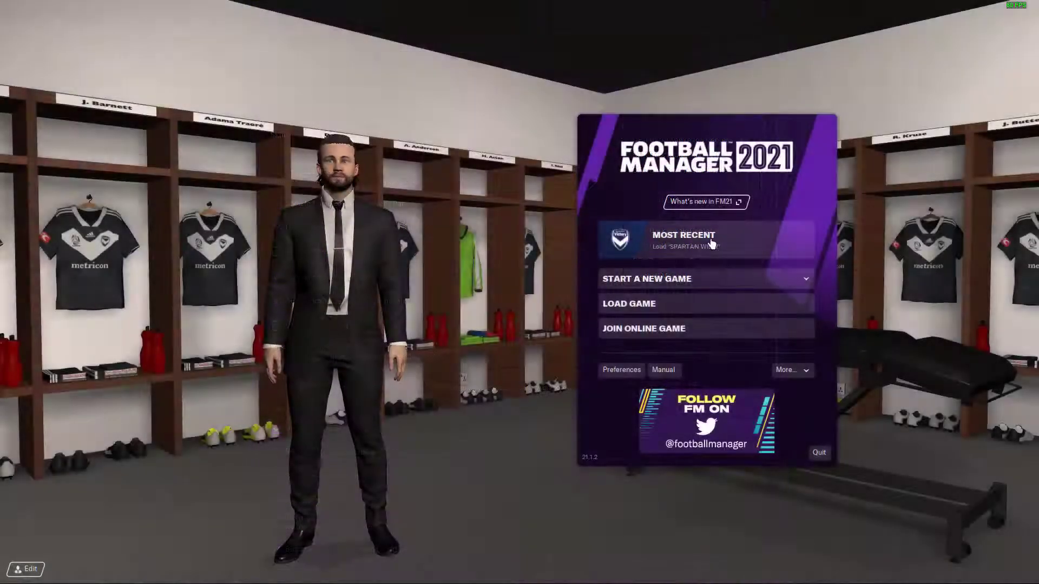
Load the most recent saved game and set the skin to DF11 Dark Default Left in the Interface preferences.
click(711, 245)
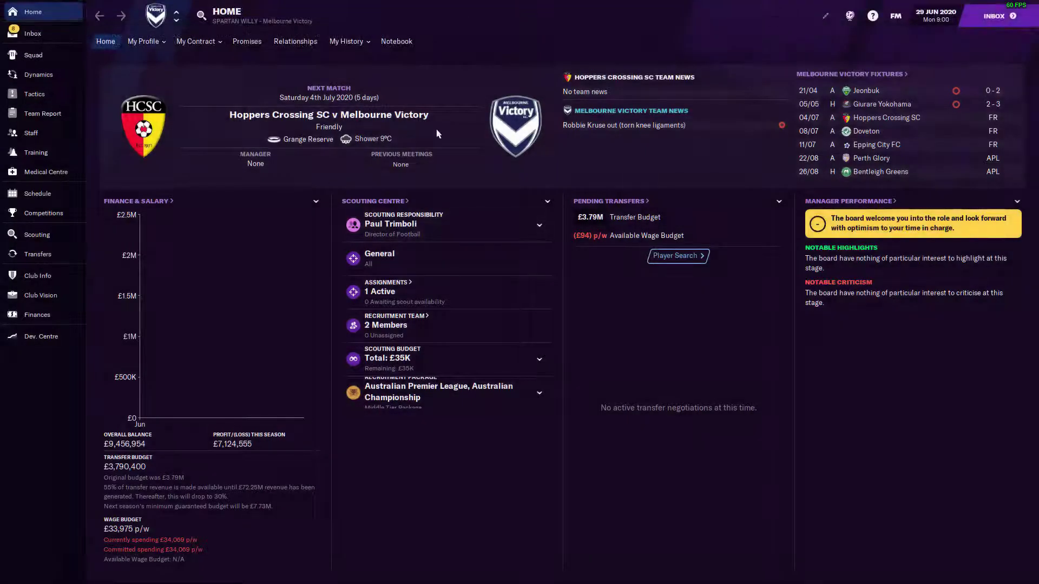
click(895, 16)
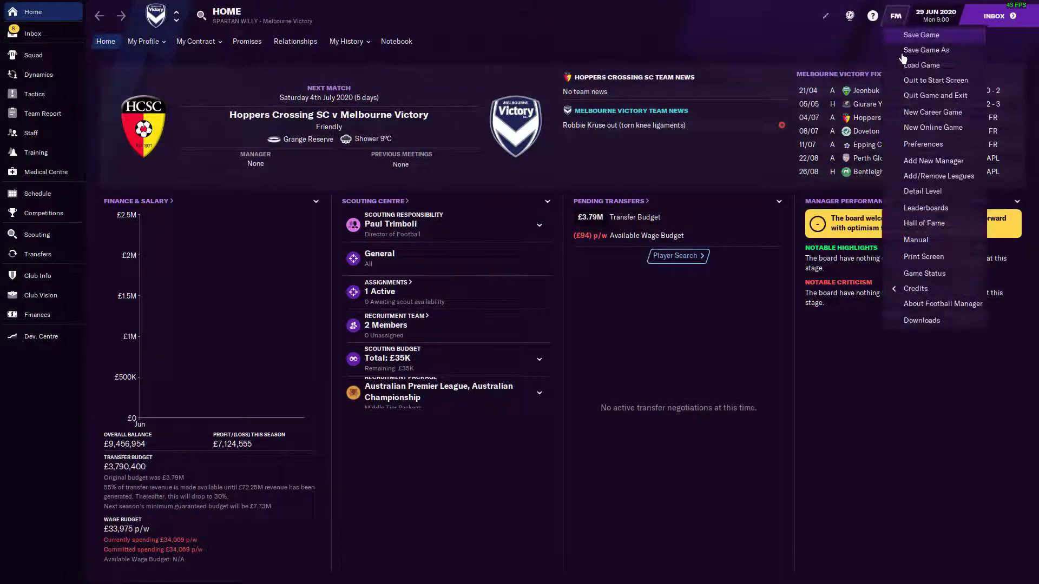
click(923, 144)
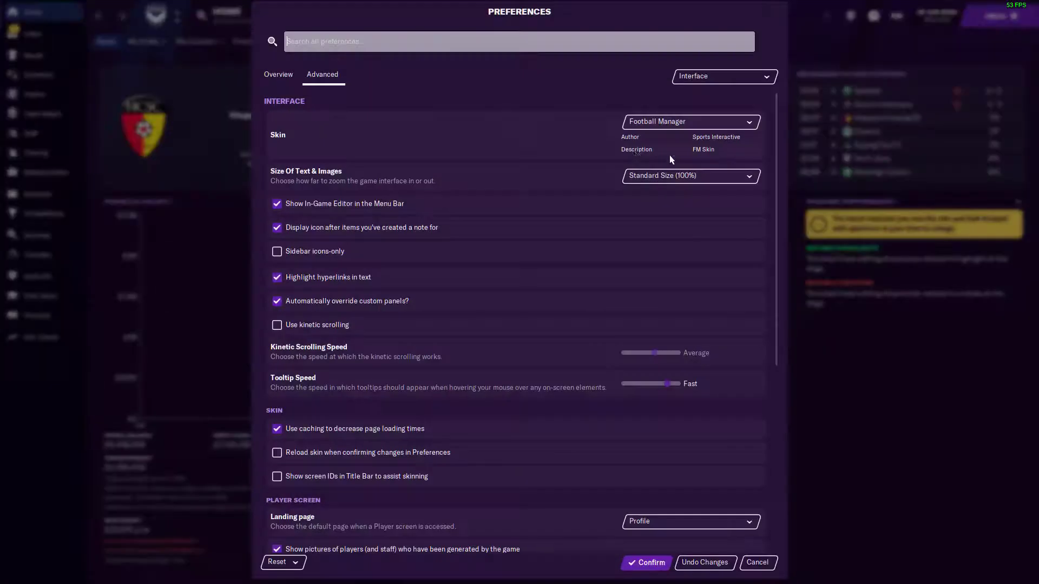
click(662, 124)
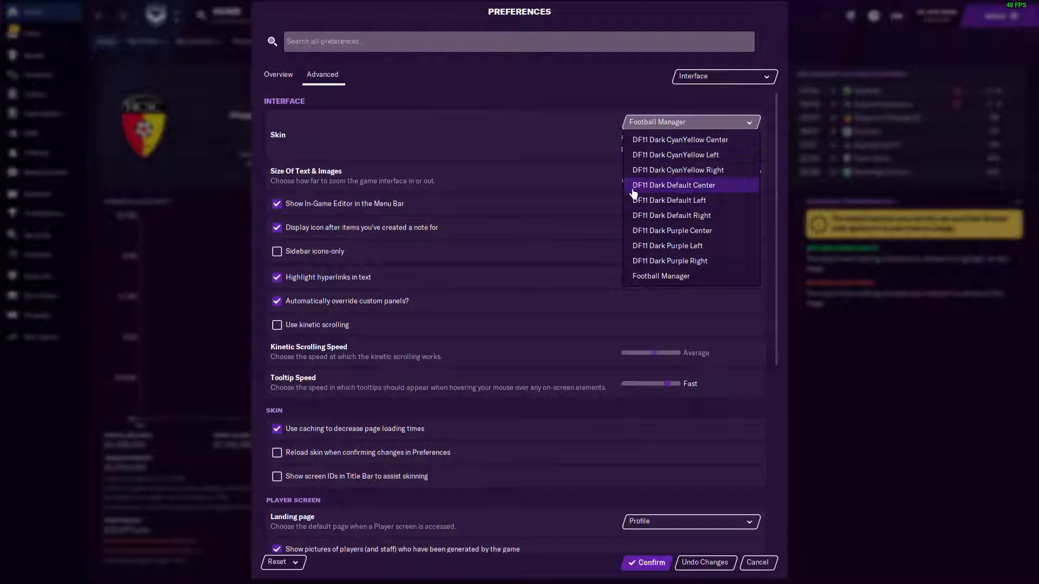
click(712, 200)
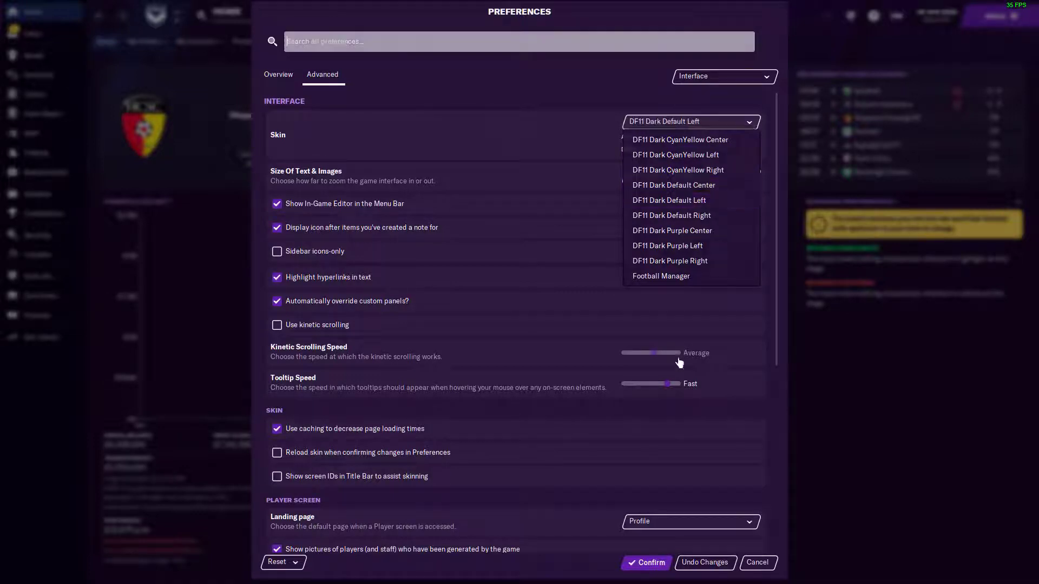
click(648, 563)
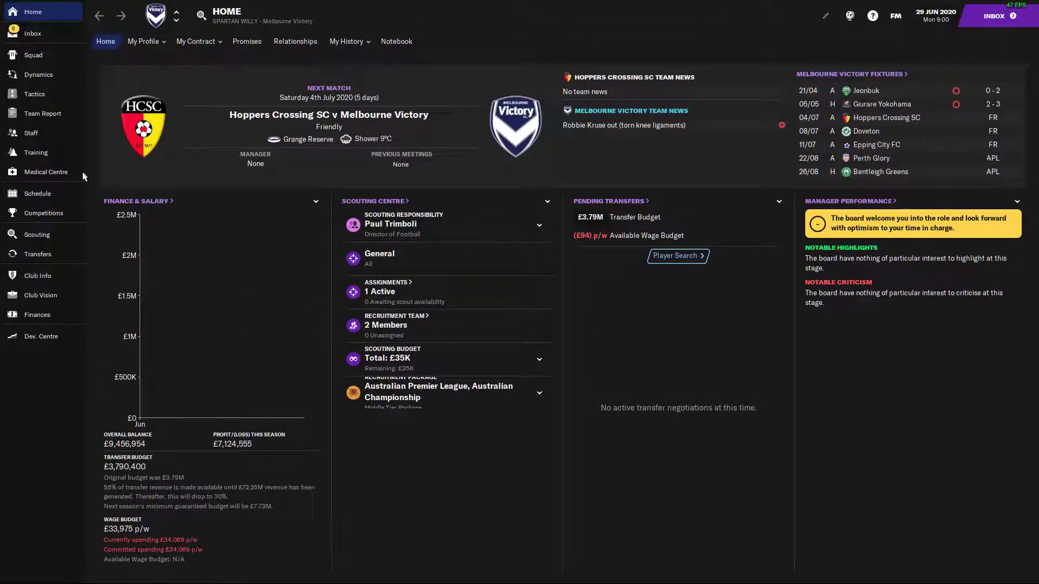
View the profiles of the AMR and MCL players from the Tactics squad list.
click(35, 95)
click(739, 274)
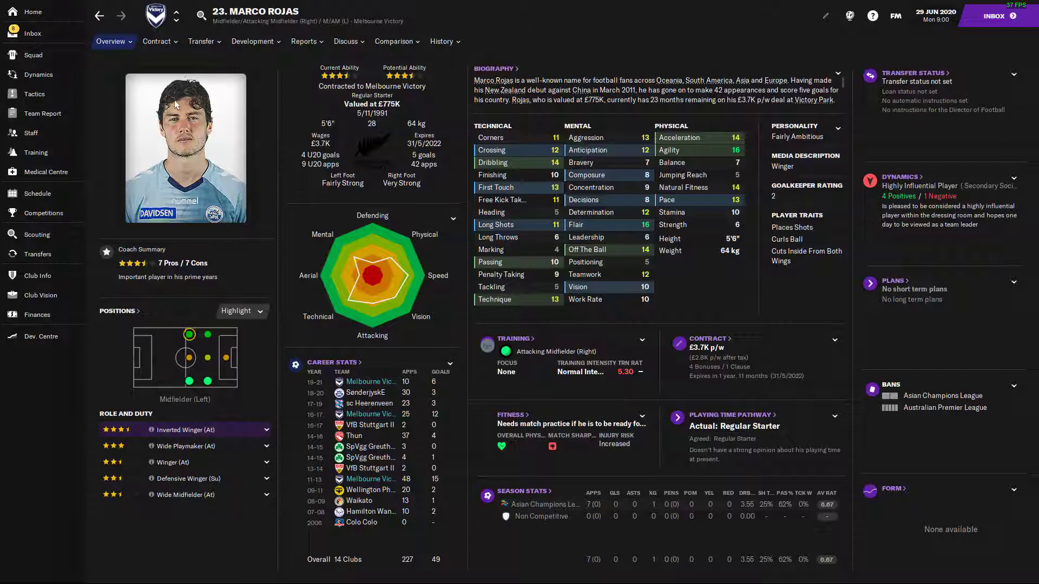
click(99, 15)
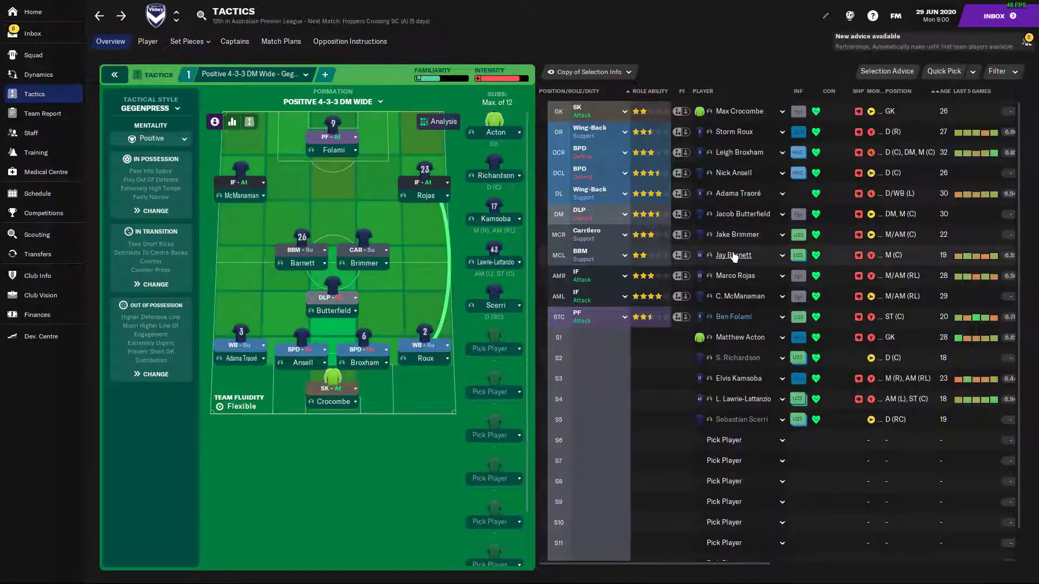
click(733, 257)
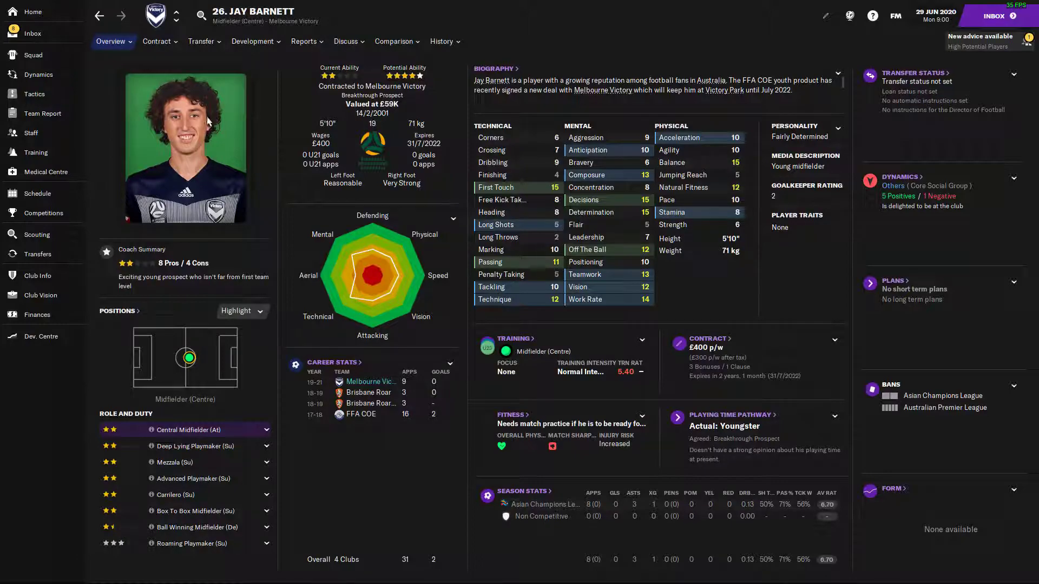
Change the interface skin to DF11 Dark Purple Center and confirm the preferences.
click(896, 16)
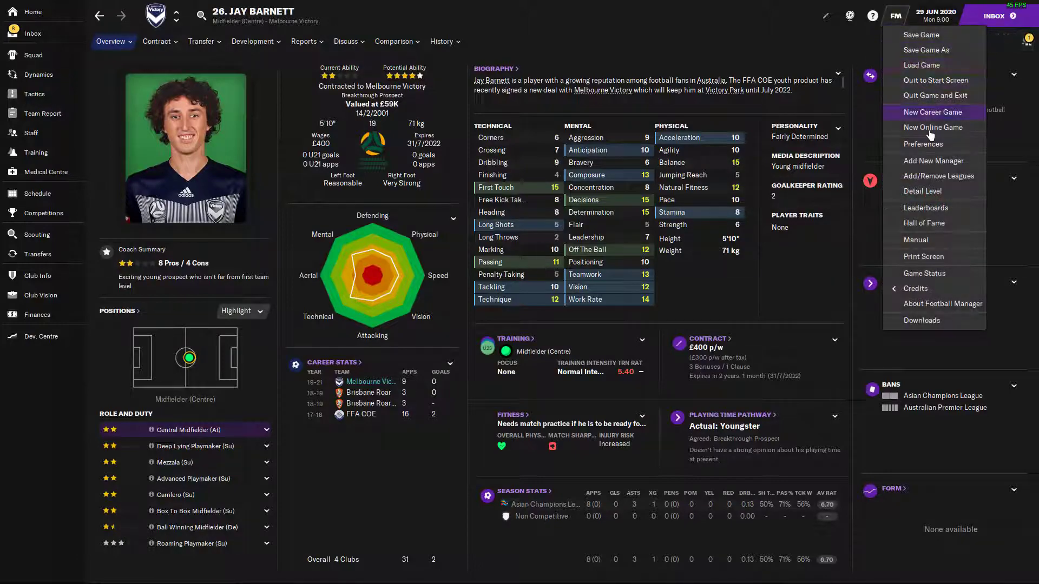
click(922, 144)
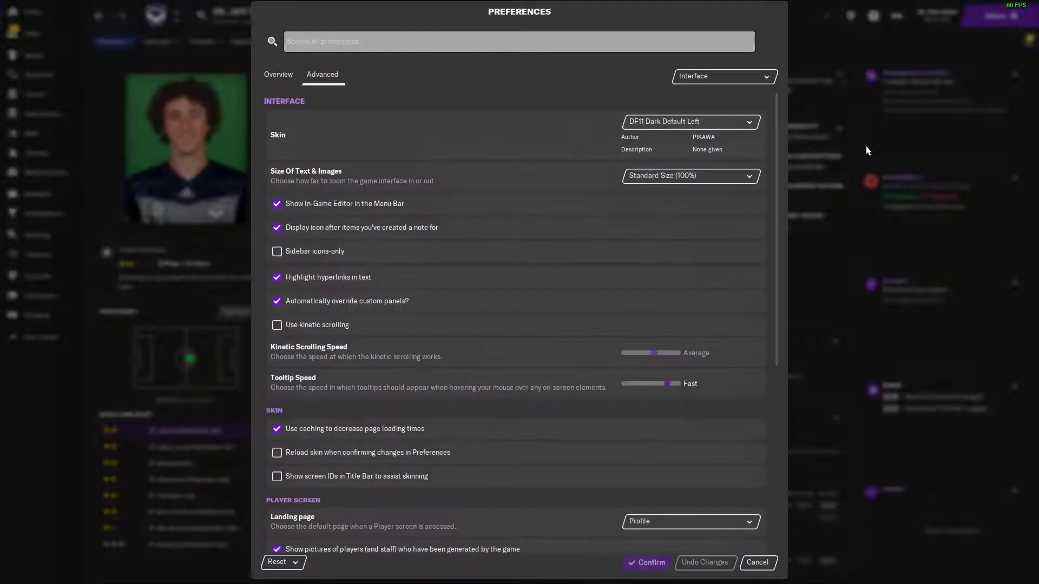
click(665, 120)
click(693, 232)
click(646, 563)
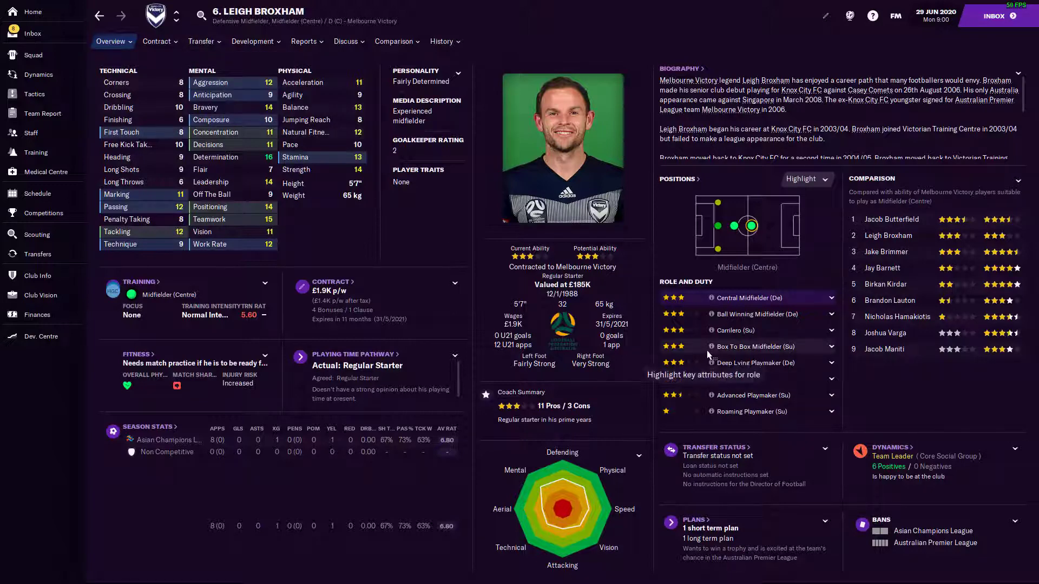
Switch the interface skin to a DF11 Dark Default variant in the preferences and confirm it.
click(893, 16)
click(914, 43)
click(677, 115)
click(724, 183)
click(647, 565)
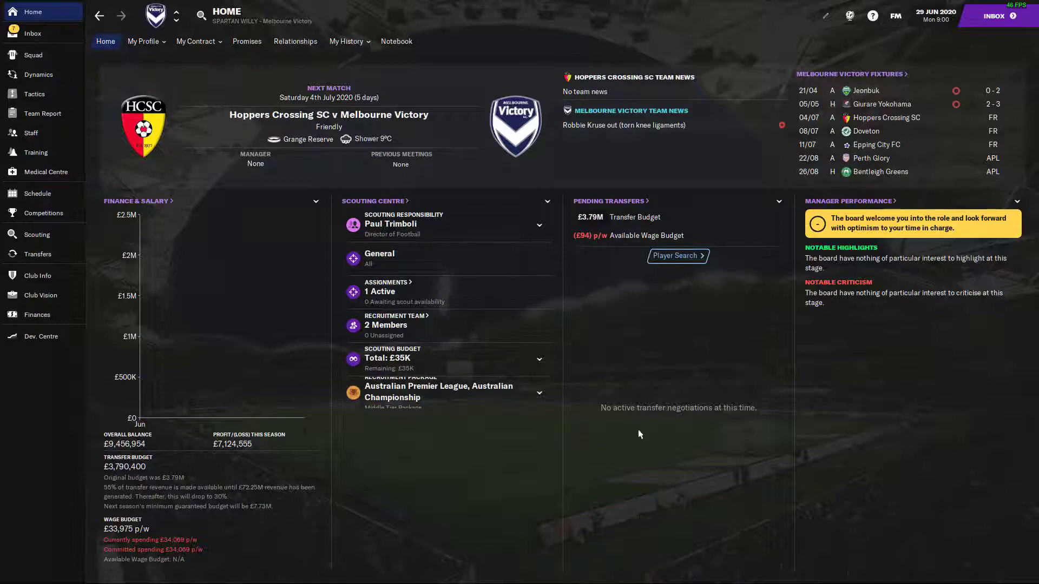
Switch the interface skin to a DF11 Dark Purple TRB variant in the preferences.
click(897, 17)
click(925, 142)
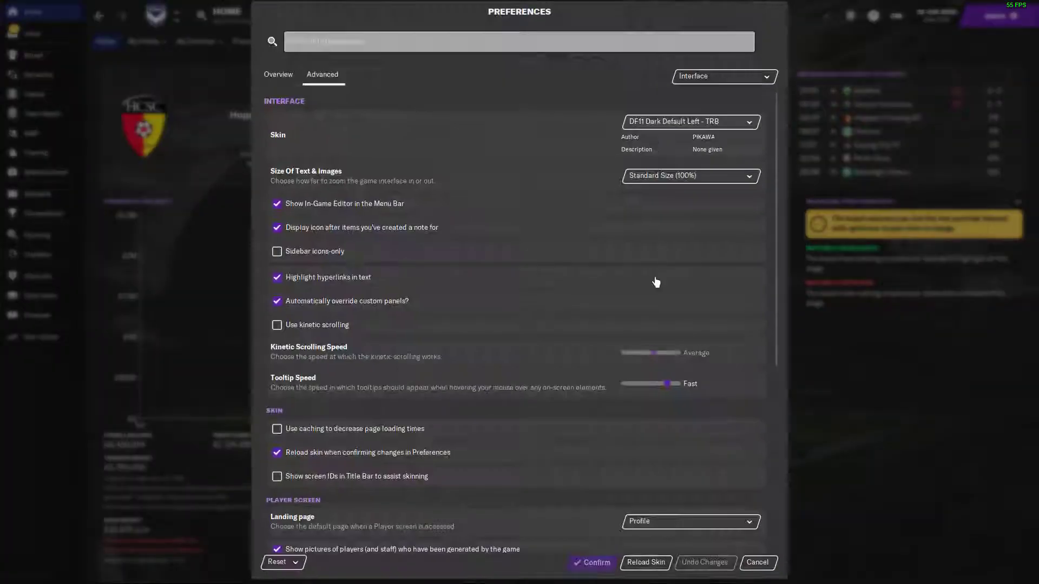
click(689, 122)
click(691, 328)
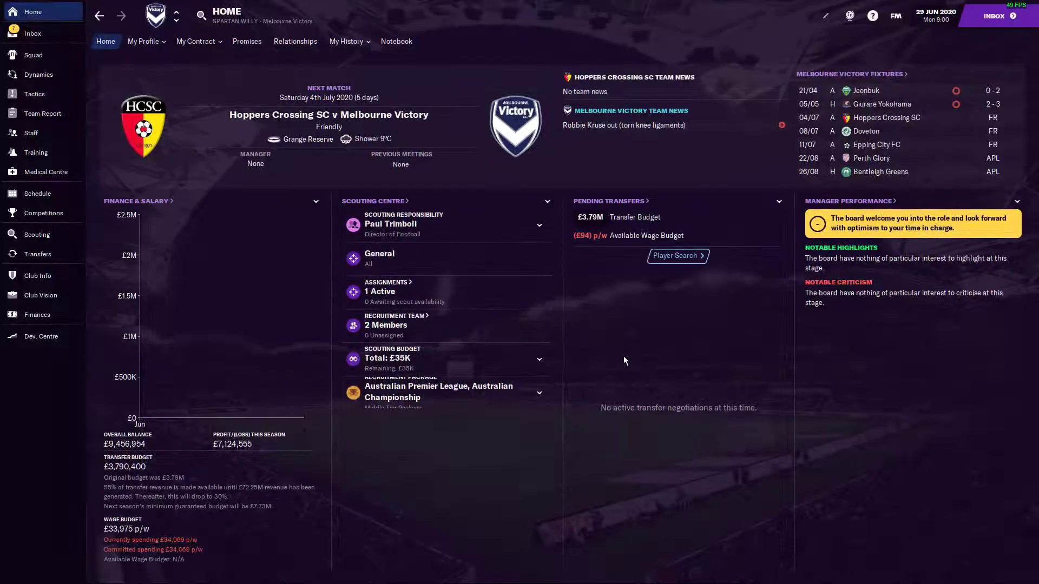
View a midfielder's profile from the Tactics squad list, and go on to the Chelsea manager's staff profile.
click(59, 97)
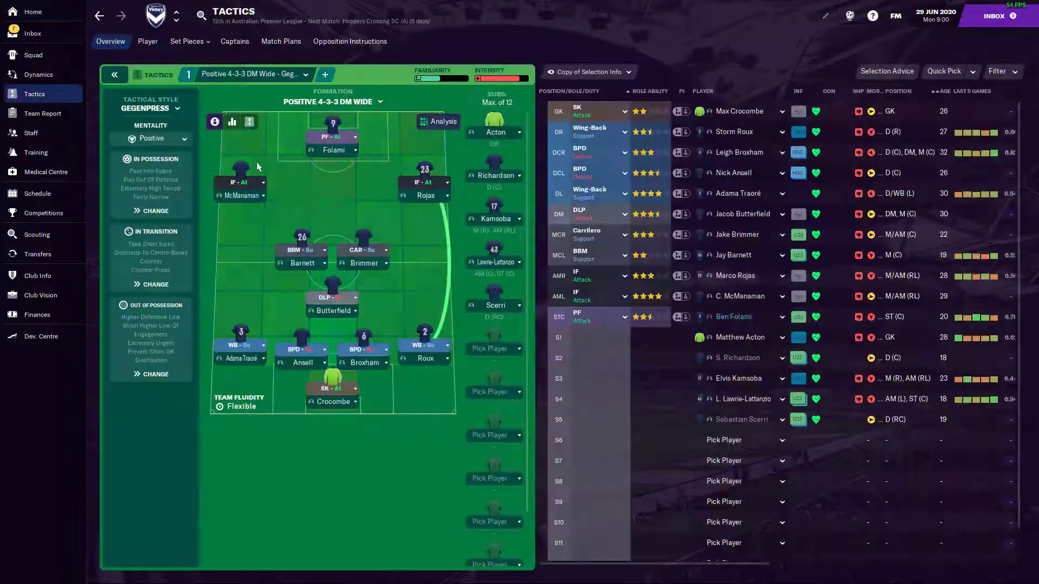
click(736, 255)
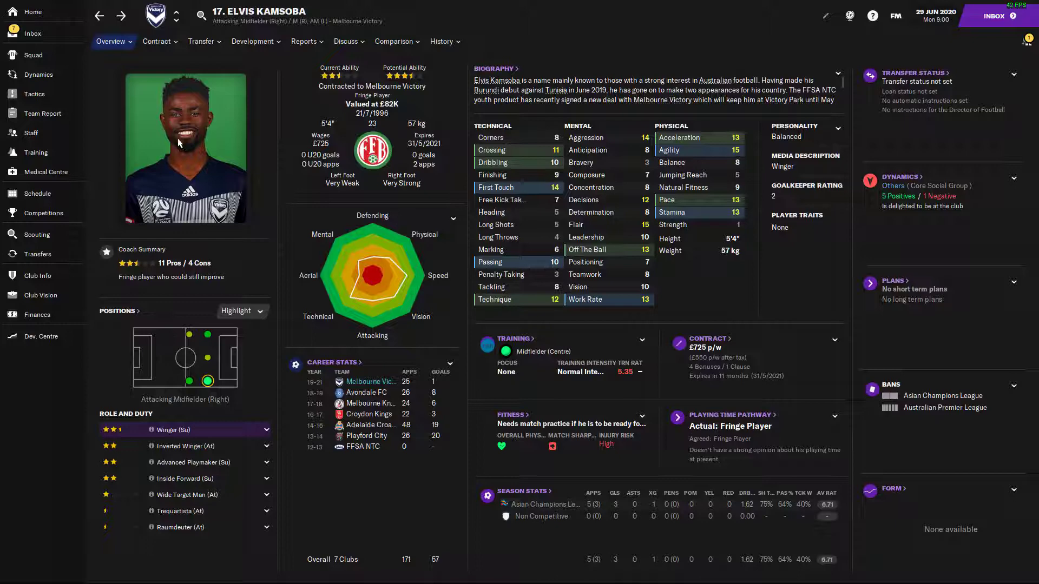
click(120, 15)
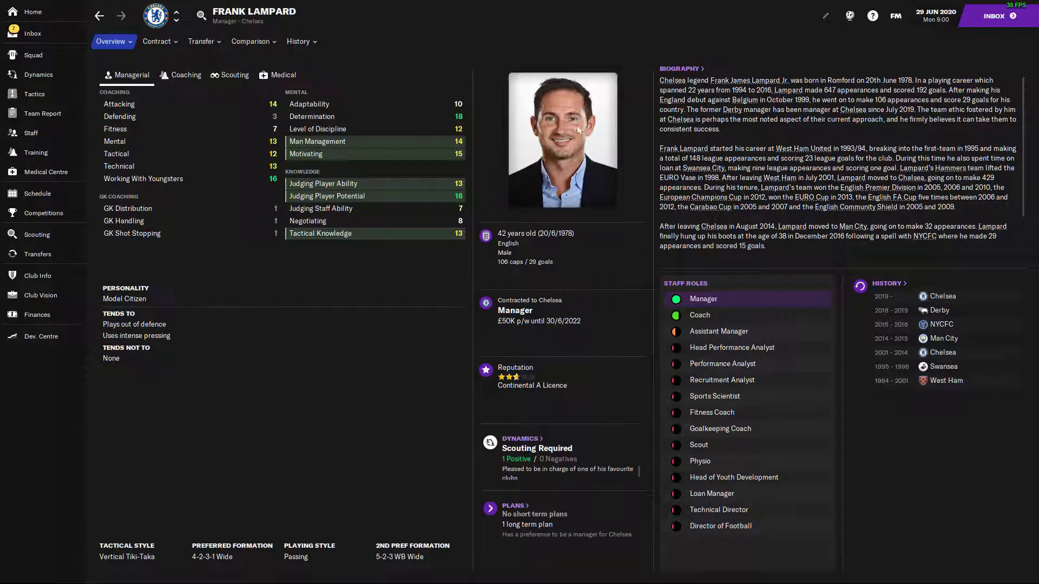
Switch to the skins folder in File Explorer and view the image Left sided staff option in panels folder.
key(alt+Tab)
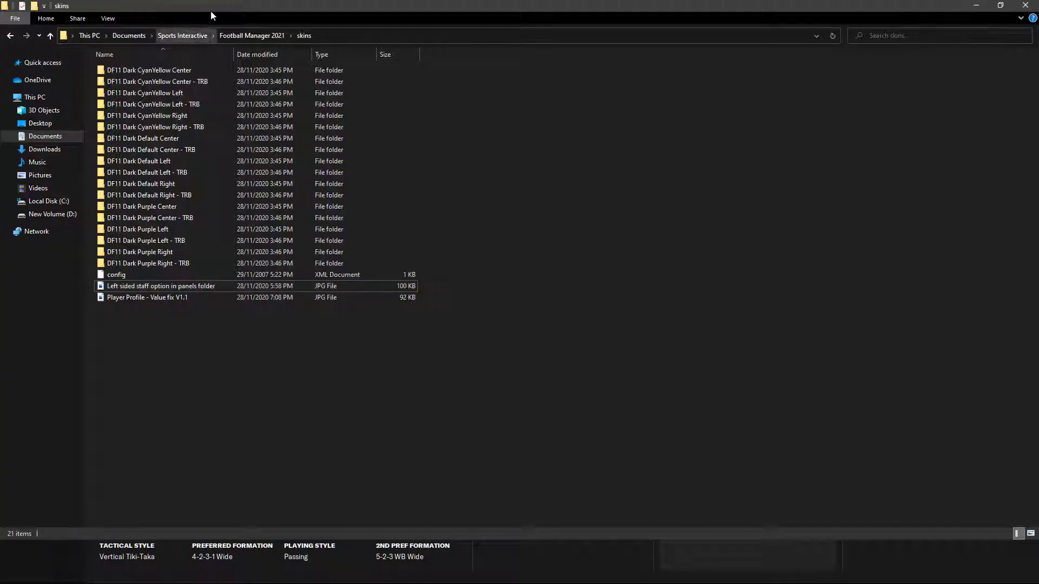
click(143, 285)
double_click(142, 285)
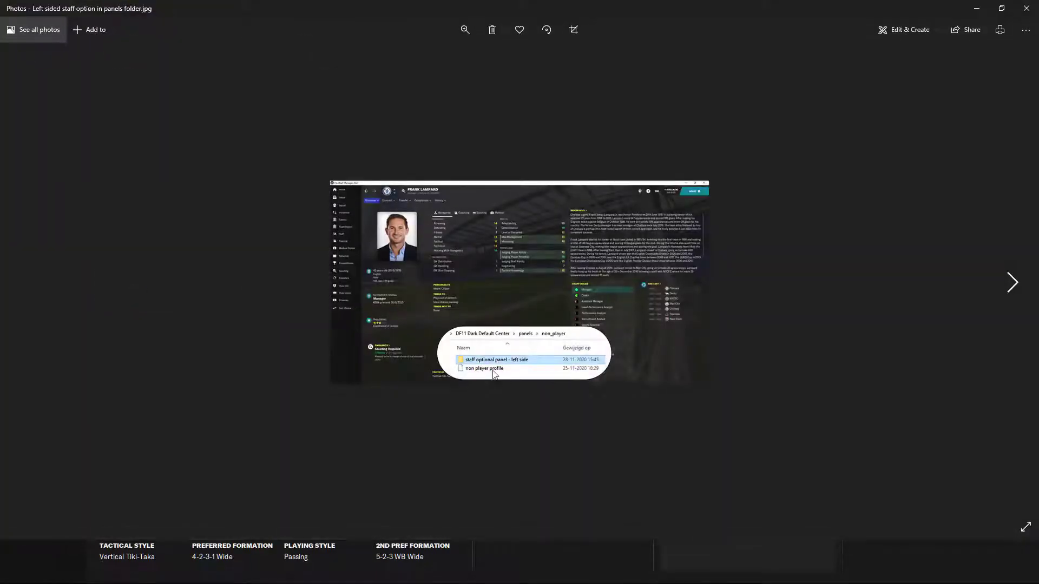
click(1026, 8)
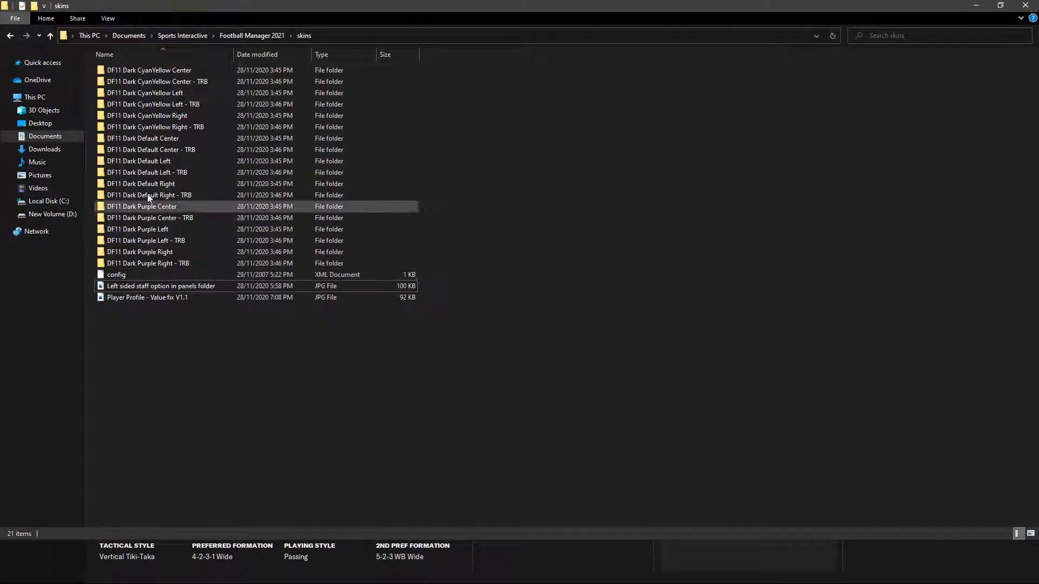
Open the staff optional panel - left side folder inside DF11 Dark Default Left's panels and non_player folders.
double_click(157, 163)
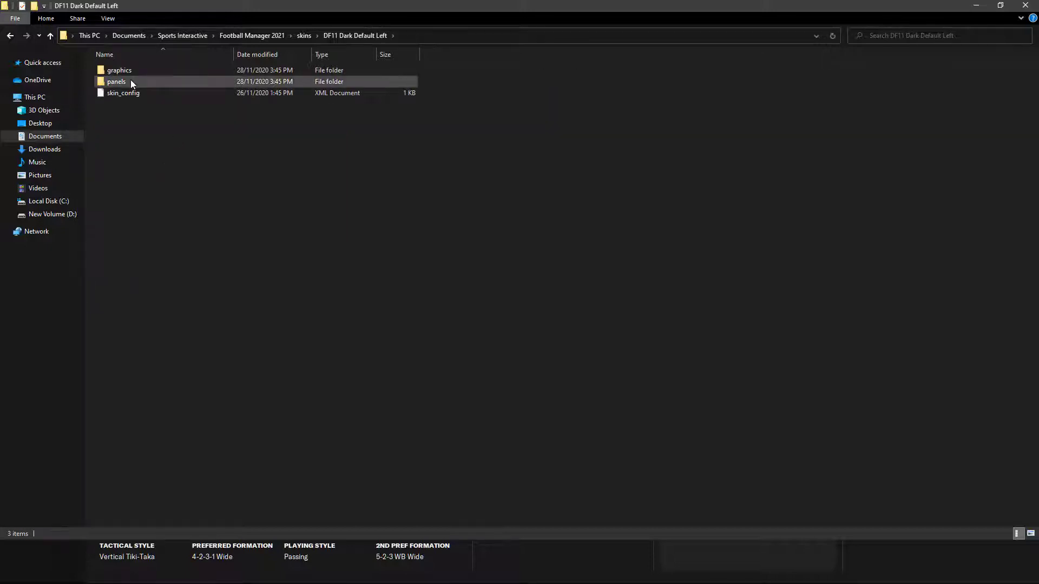
double_click(121, 81)
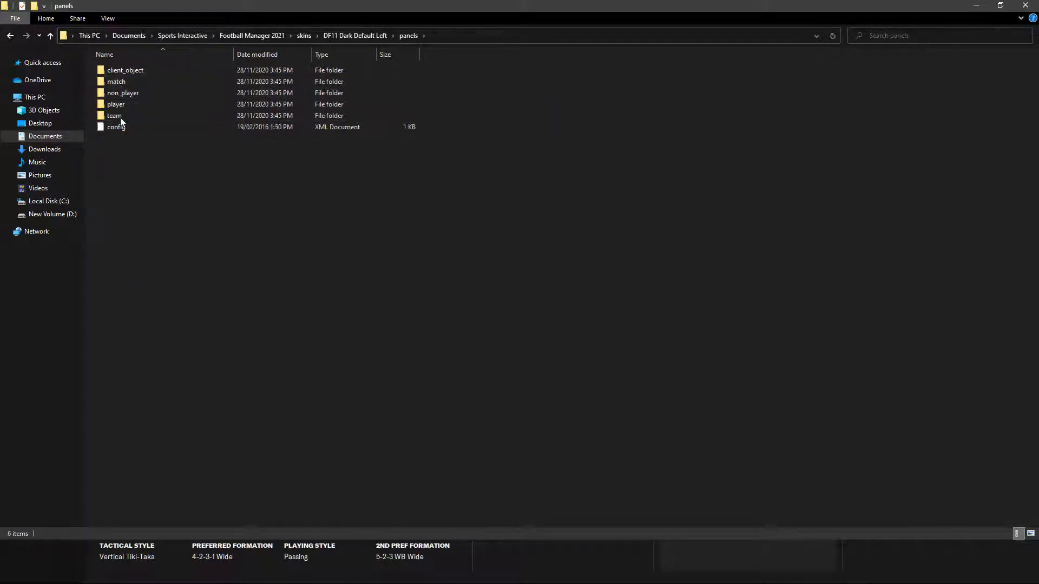
double_click(118, 94)
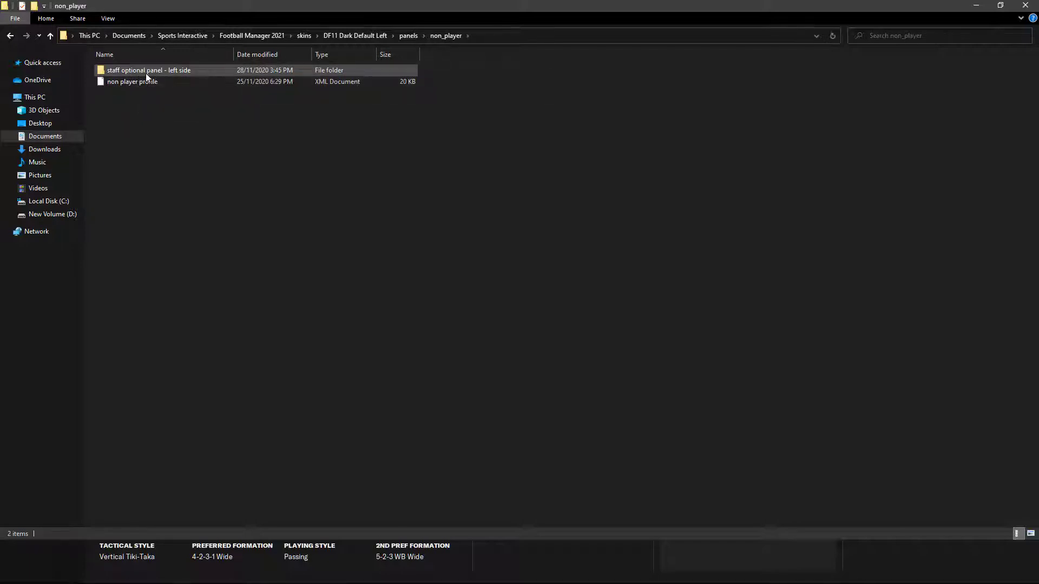
double_click(185, 70)
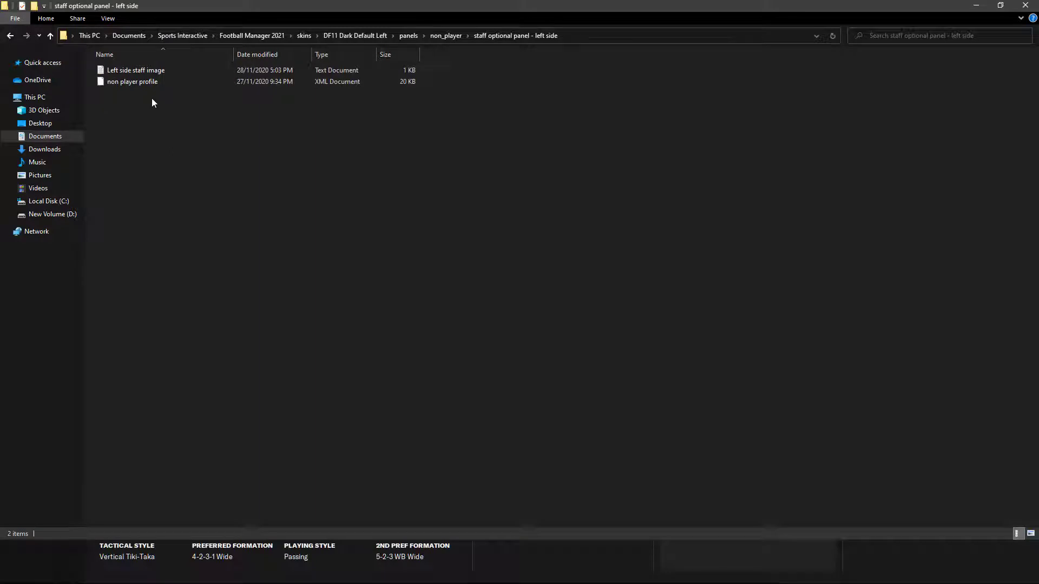
click(150, 82)
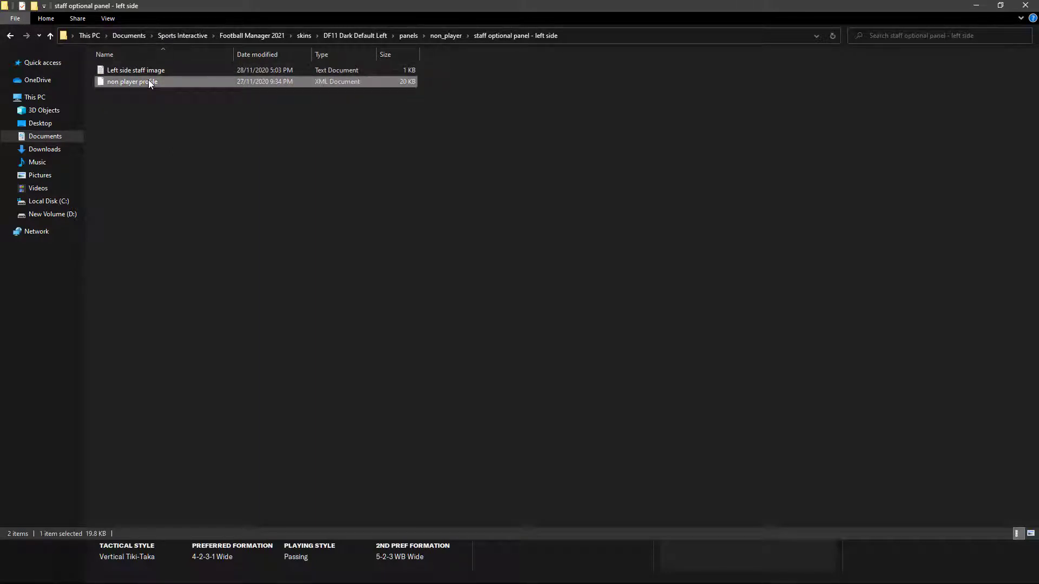
Create a new folder named center inside the staff optional panel - left side folder.
right_click(145, 129)
mouse_move(225, 271)
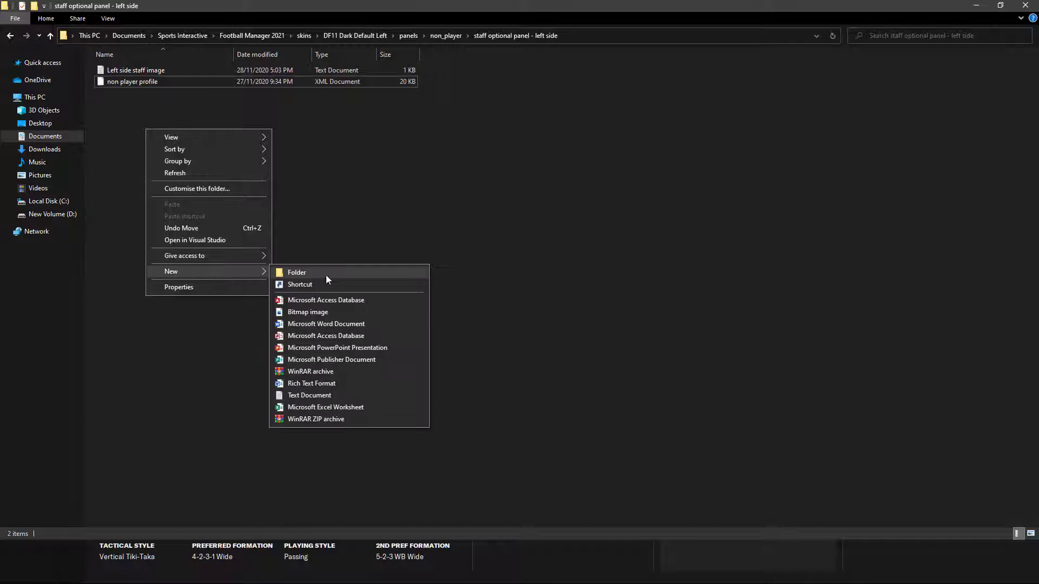
click(325, 273)
text(center)
key(Return)
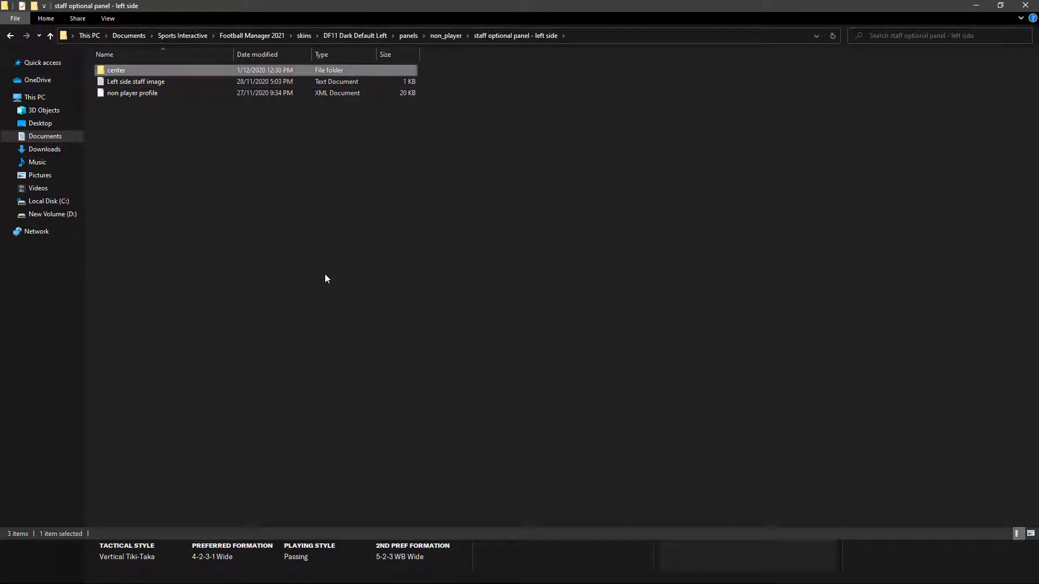
click(491, 72)
Move the non player profile file from the non_player folder into the center folder.
click(445, 35)
right_click(128, 82)
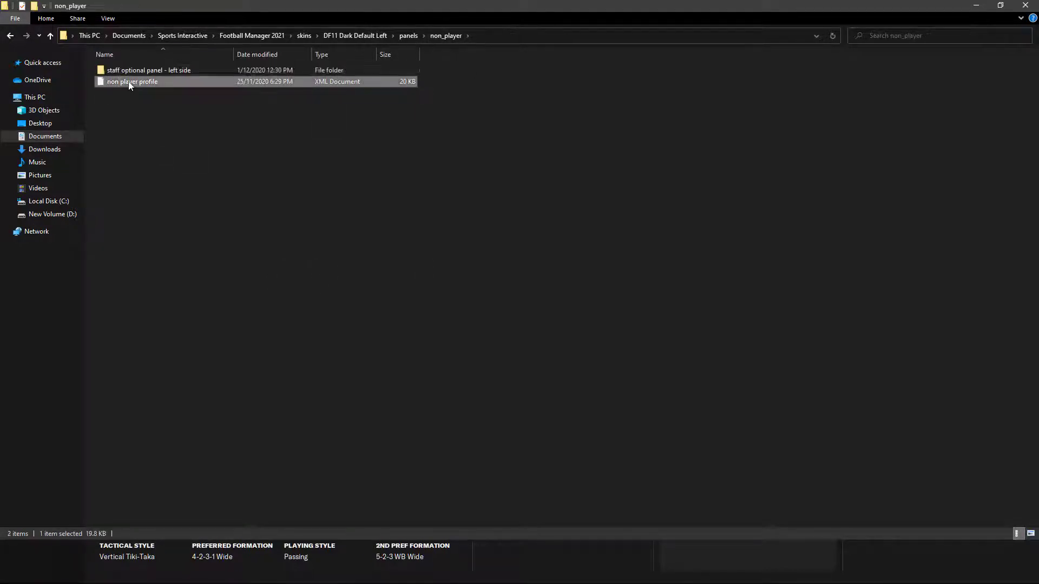
click(152, 255)
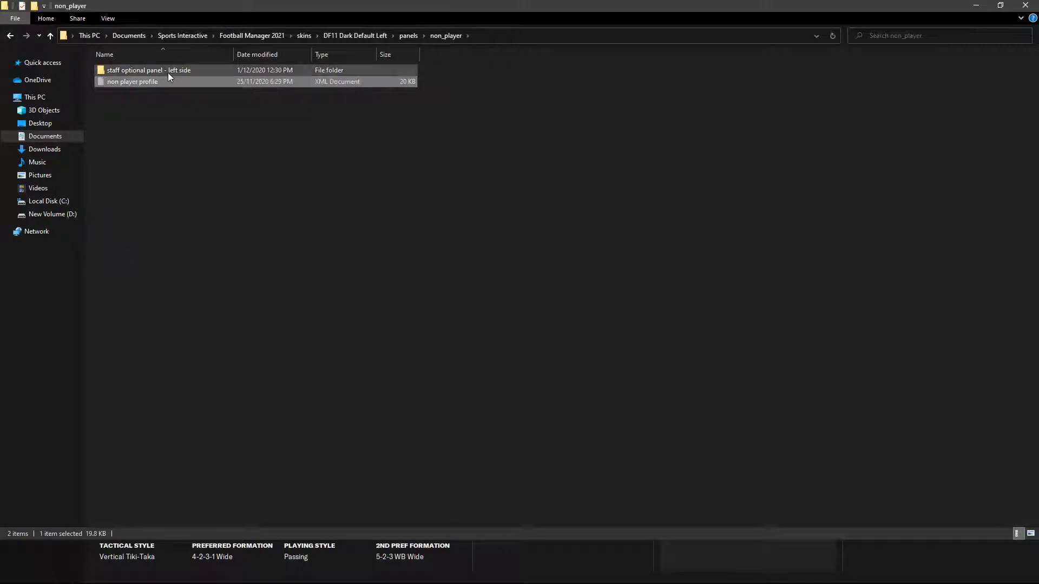
double_click(168, 73)
double_click(167, 73)
right_click(152, 131)
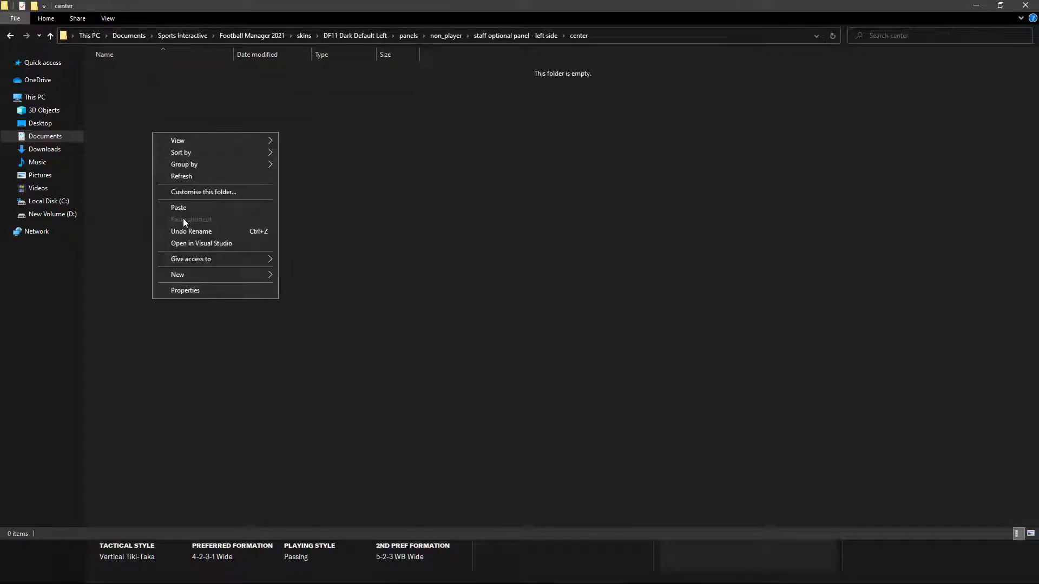
click(211, 207)
Copy non player profile from the staff optional panel - left side folder into non_player, and reopen the source folder.
click(527, 35)
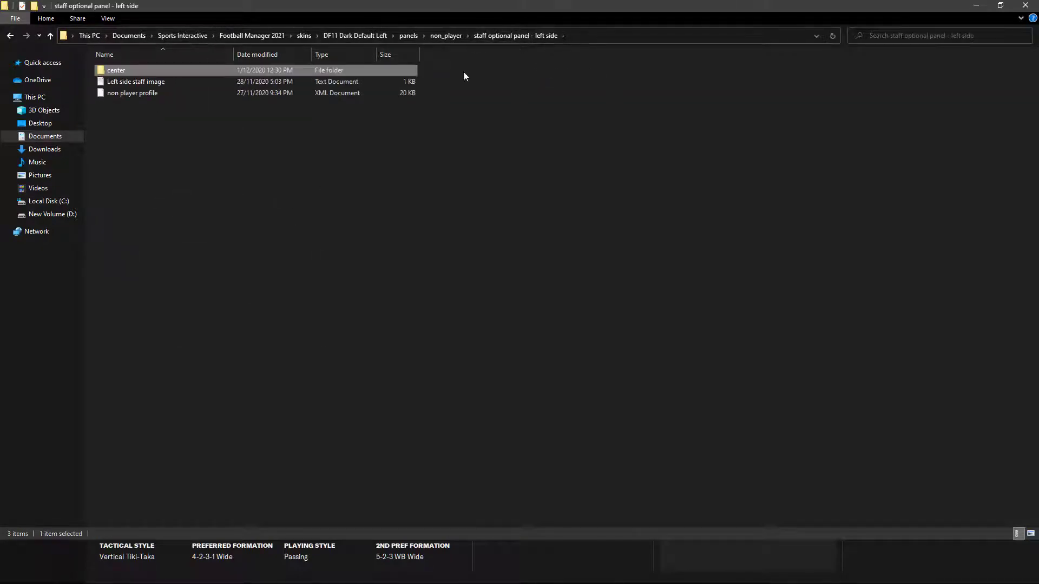
right_click(153, 95)
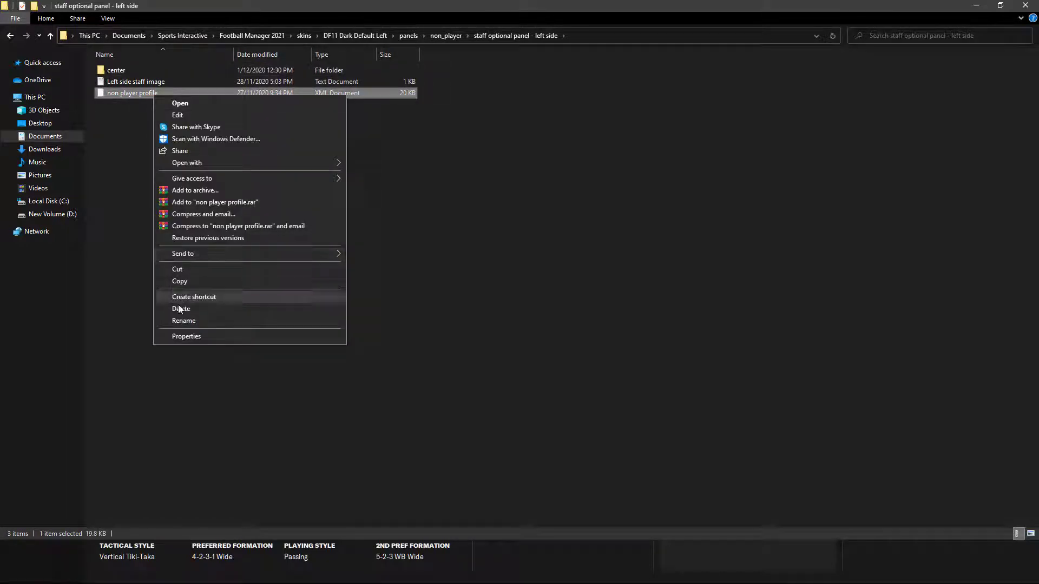
click(187, 280)
click(445, 35)
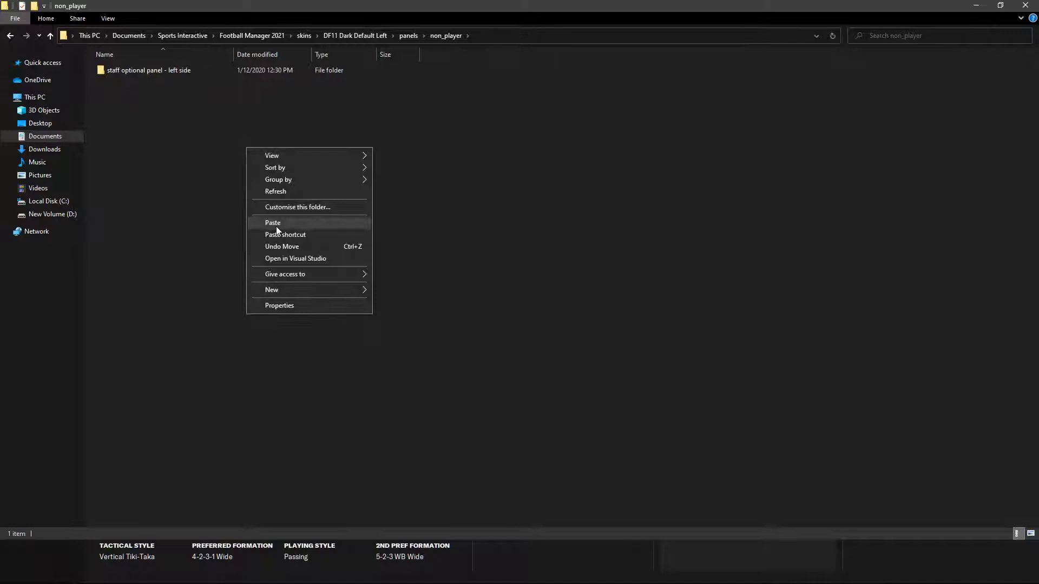
click(275, 226)
double_click(197, 70)
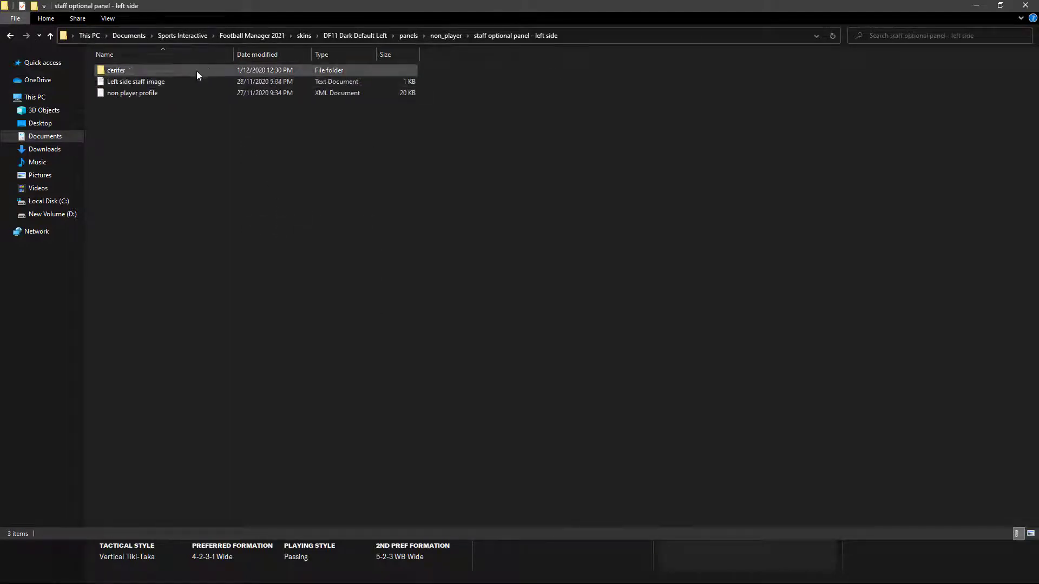
Review the non_player folder and its staff optional panel - left side subfolder, and close the file window.
click(446, 35)
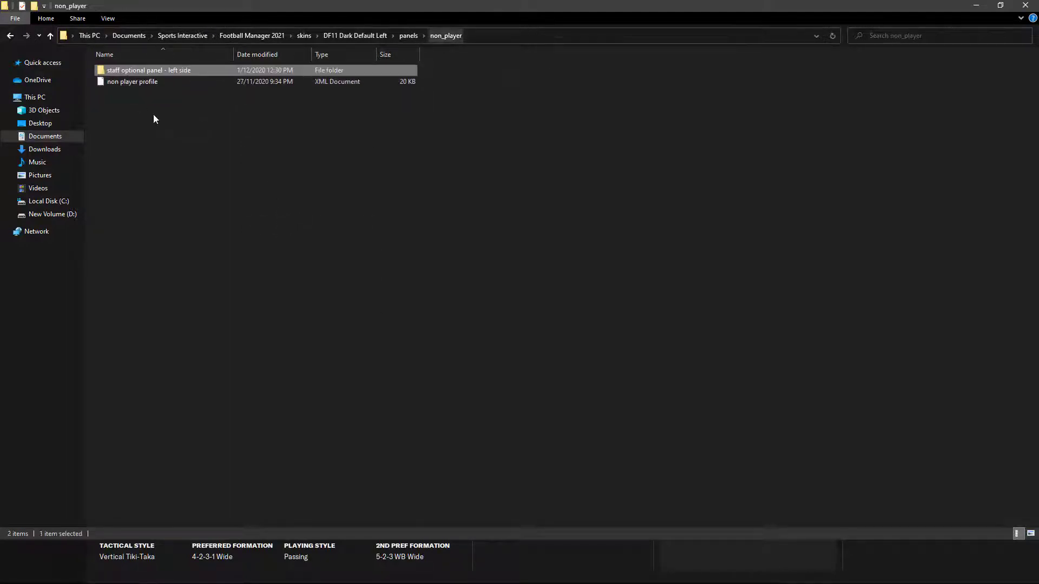
double_click(168, 72)
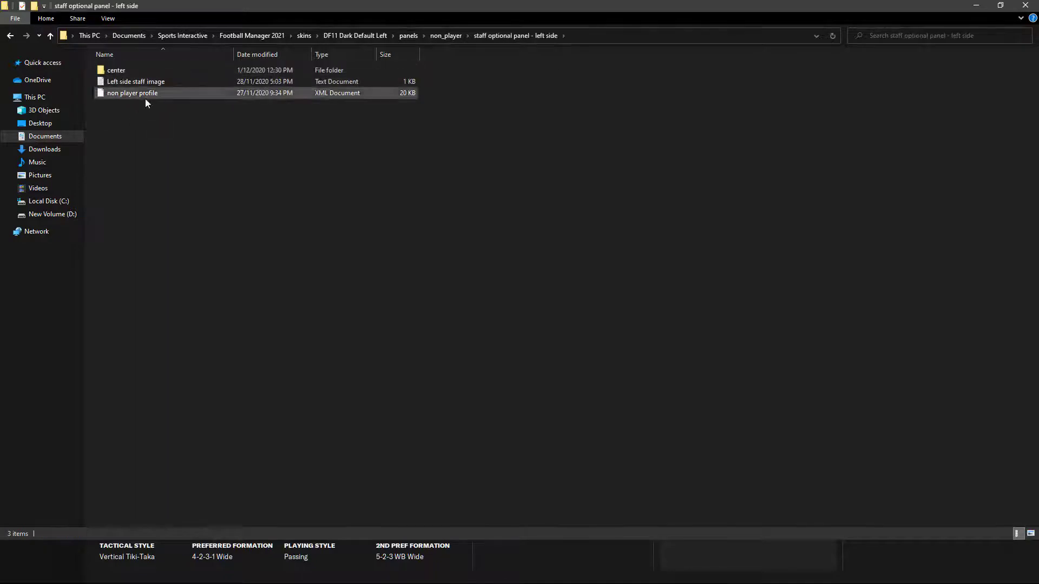
double_click(143, 66)
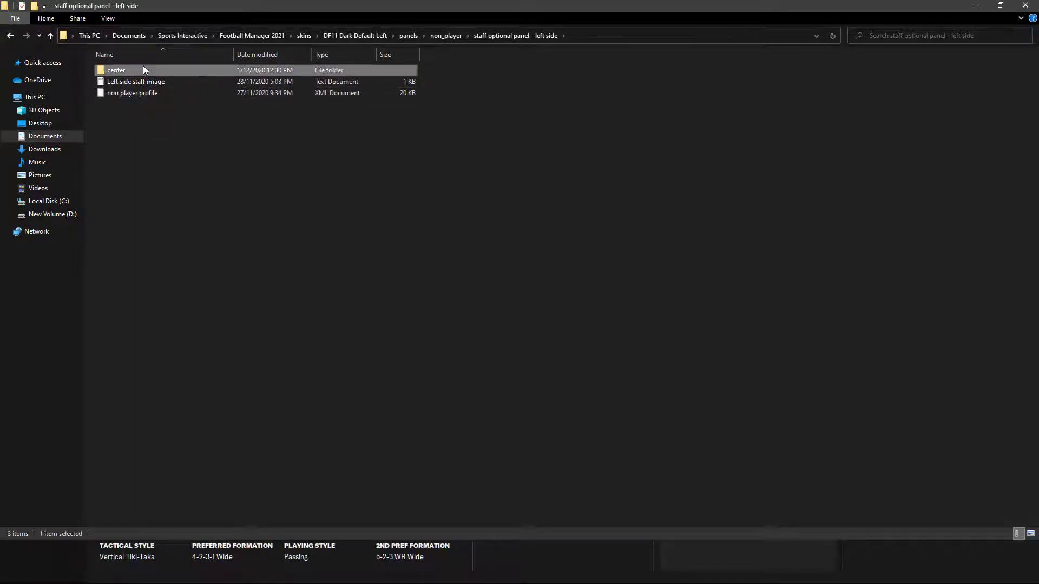
click(447, 36)
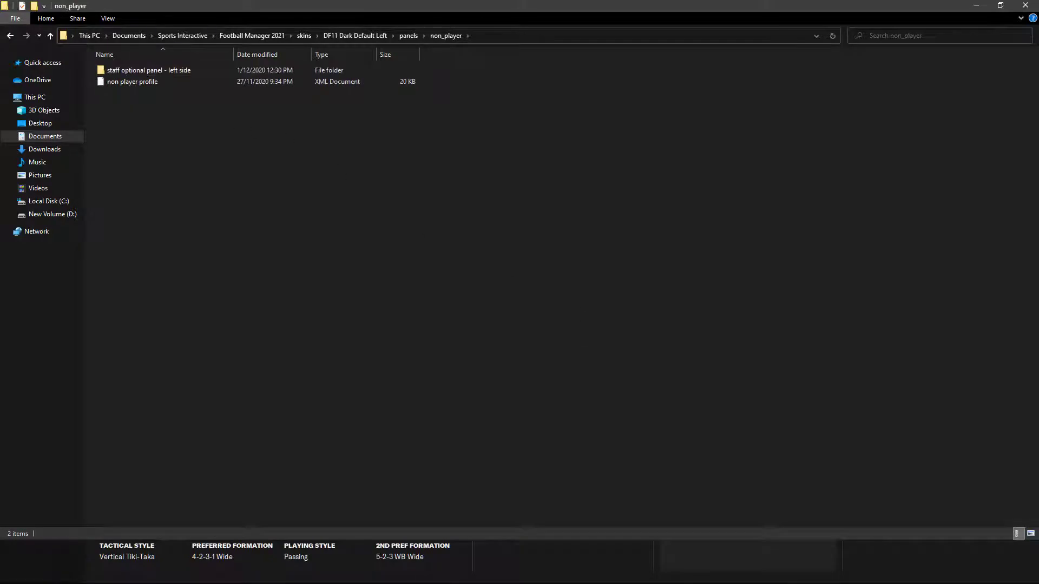
key(alt+F4)
In Football Manager 2021, open the interface preferences and reload the DF11 Dark Default Left skin.
click(895, 17)
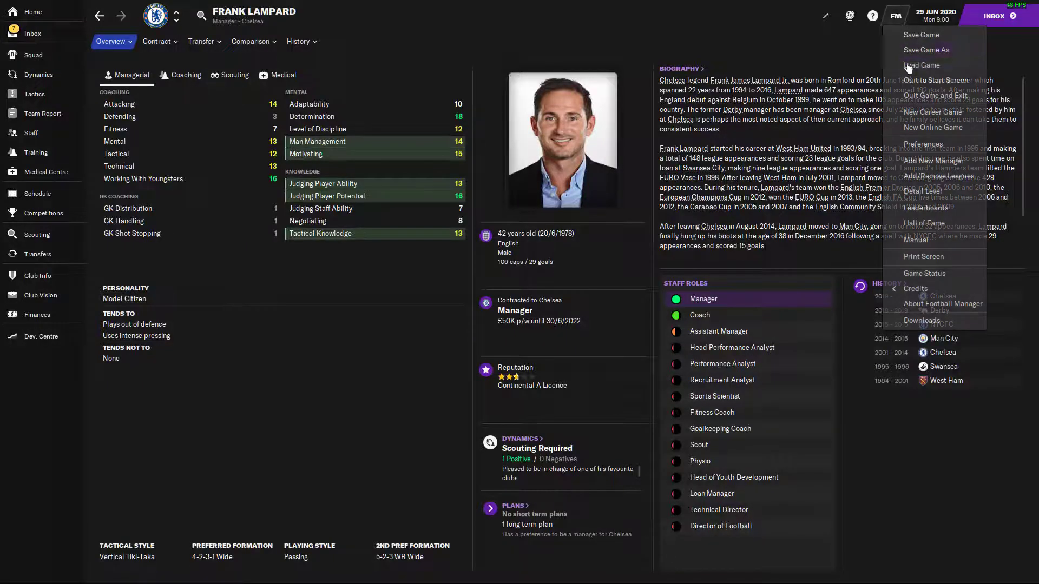
click(927, 142)
click(687, 122)
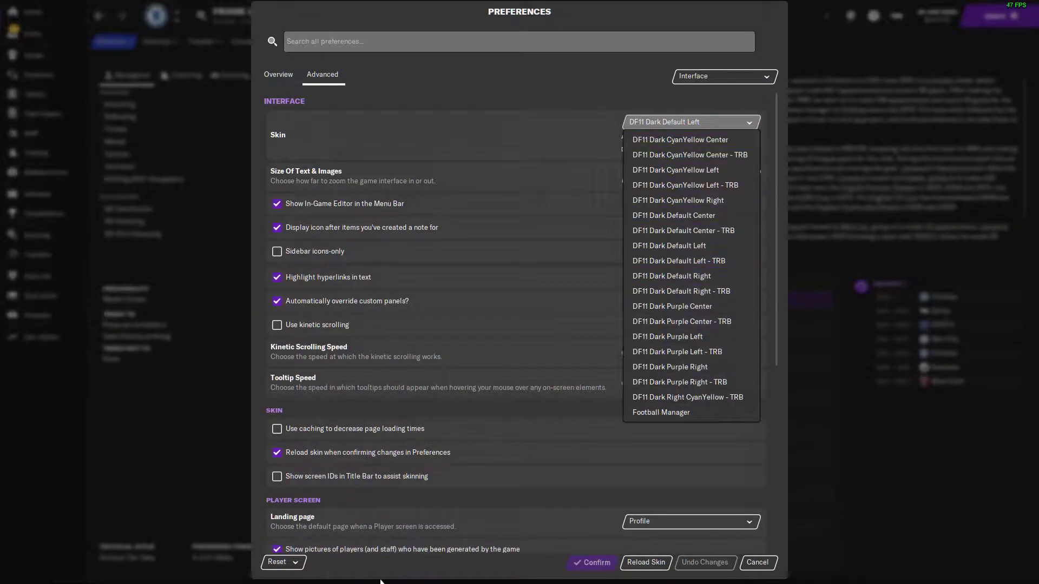
scroll(444, 459, down, 5)
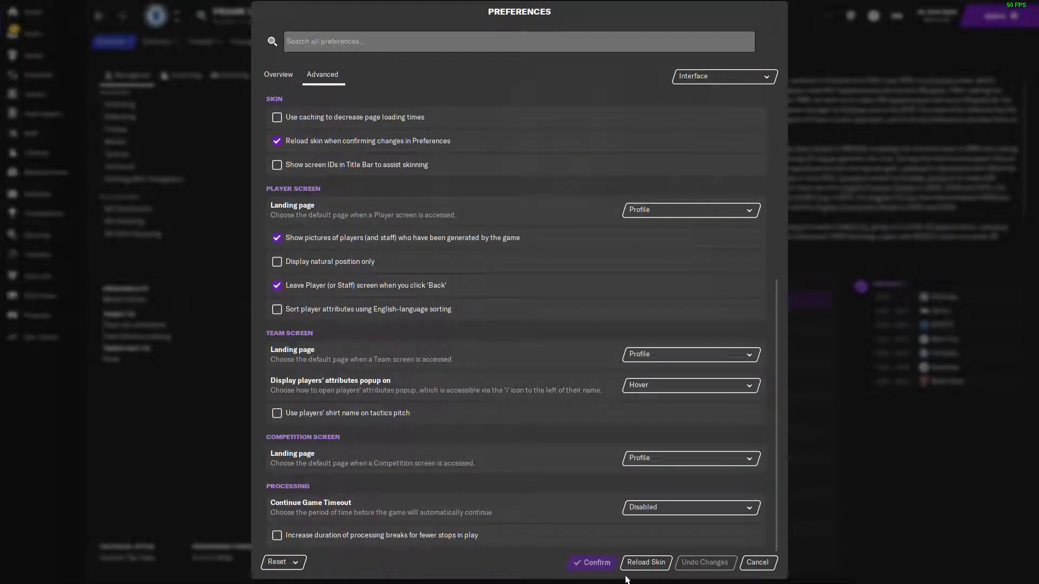
click(645, 563)
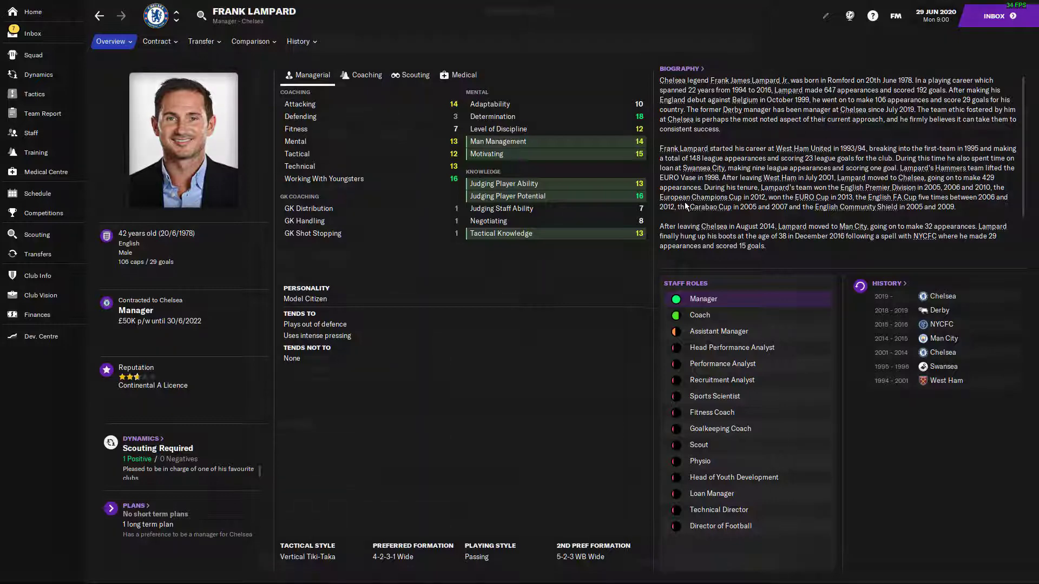
Disable caching for page loading, enable skin reloading when confirming preference changes, and reload the skin.
key(ctrl+p)
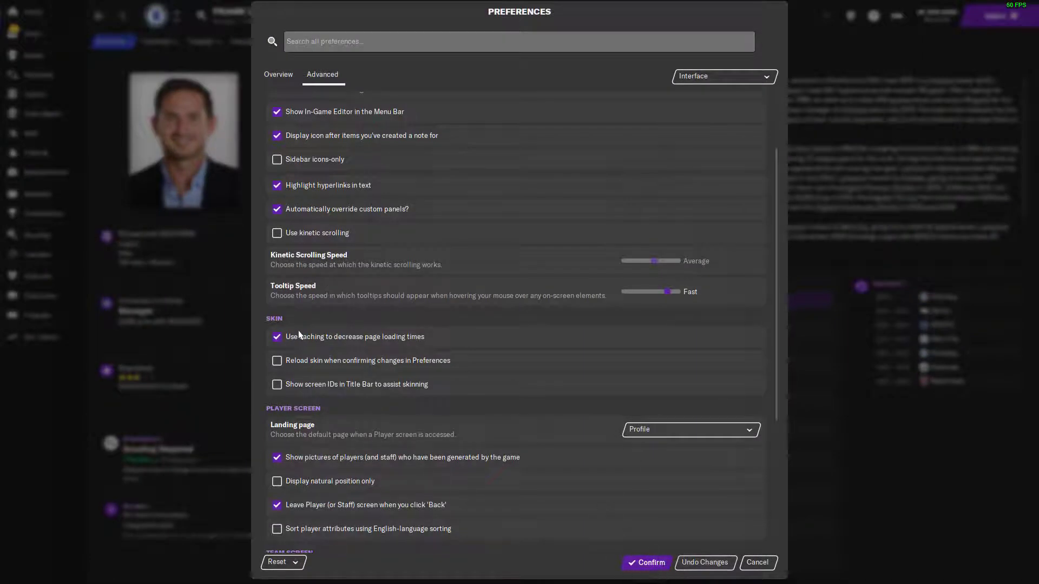
click(277, 337)
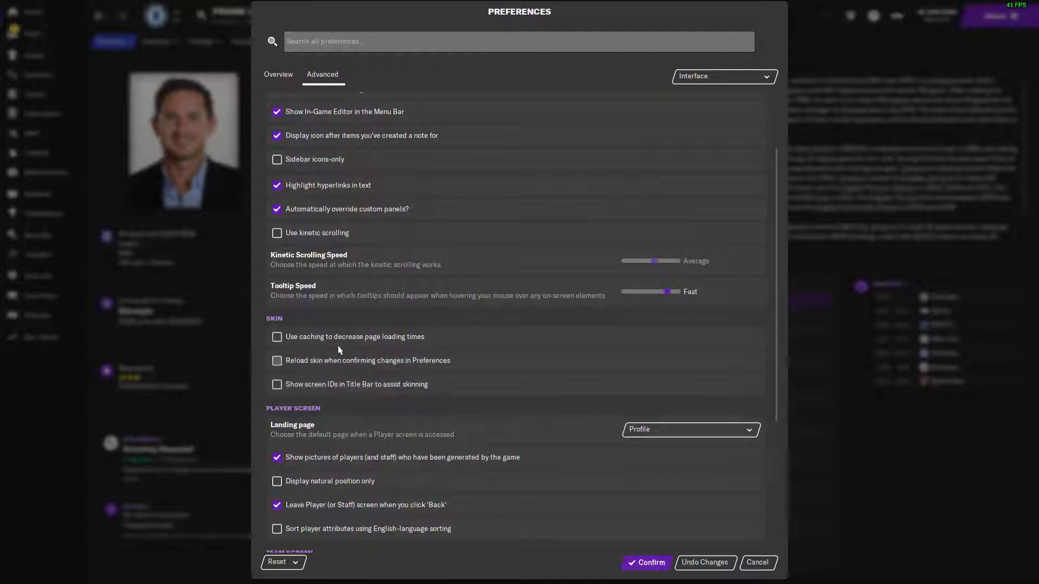
click(277, 361)
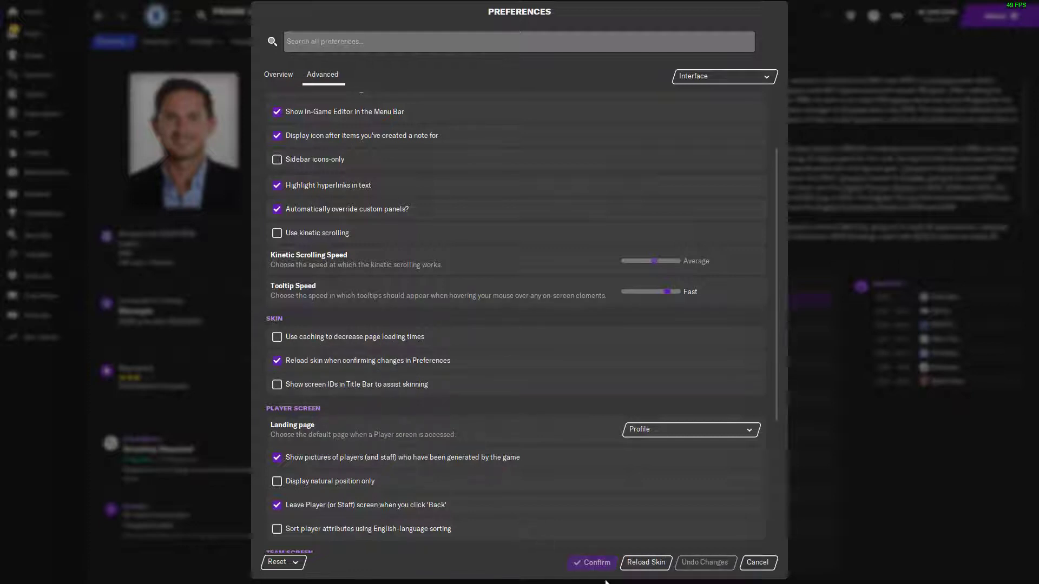
click(636, 561)
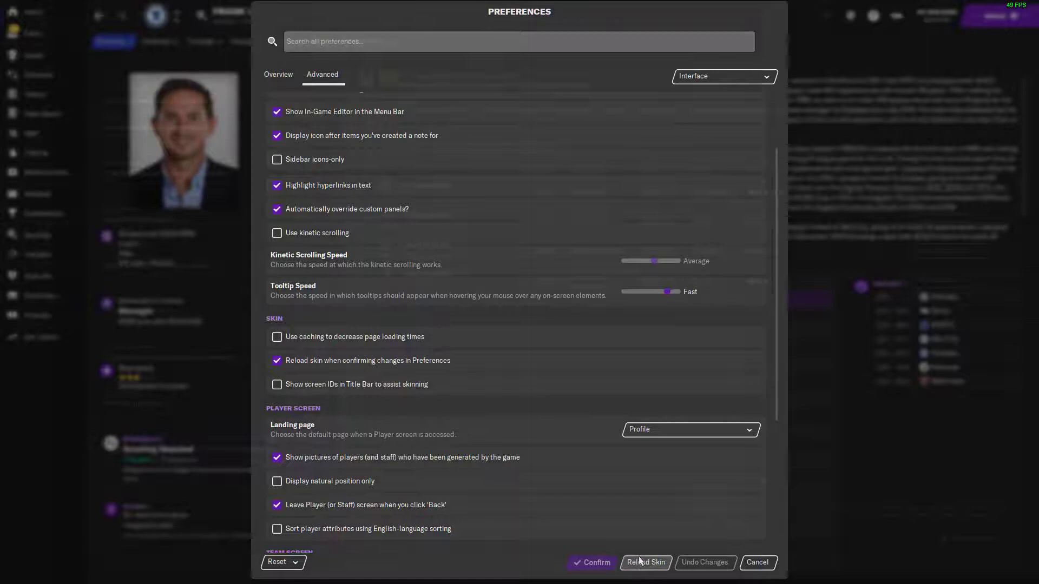